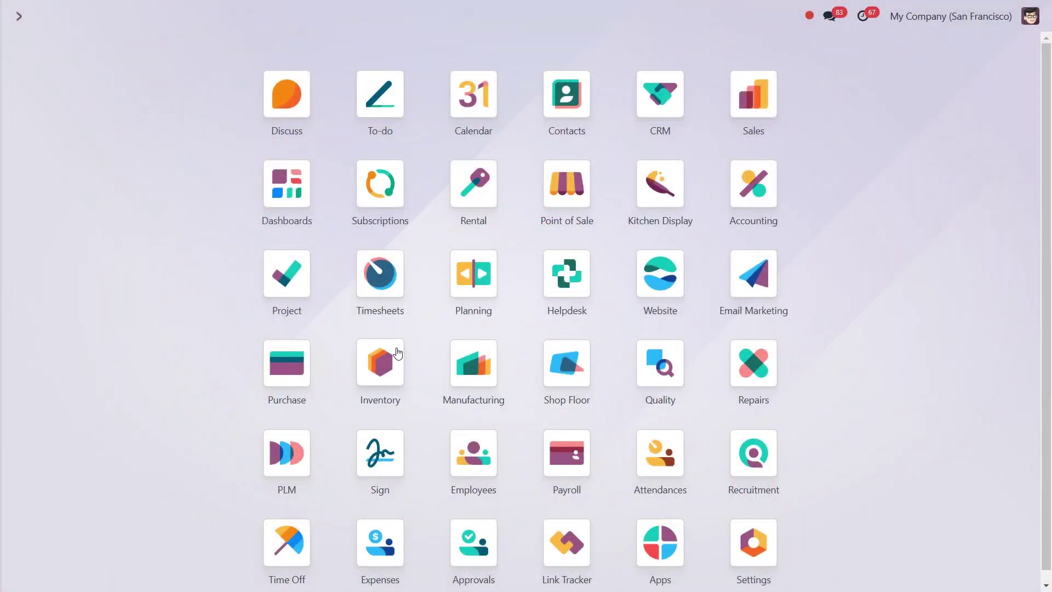
Step: Go to the Product Categories list in Inventory's configuration
click(396, 355)
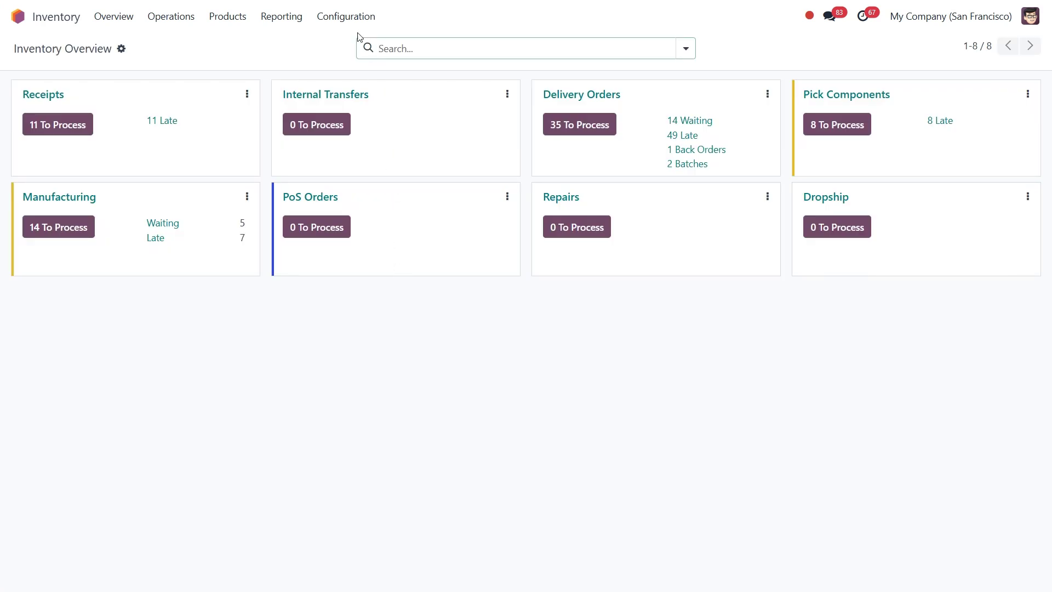
click(345, 16)
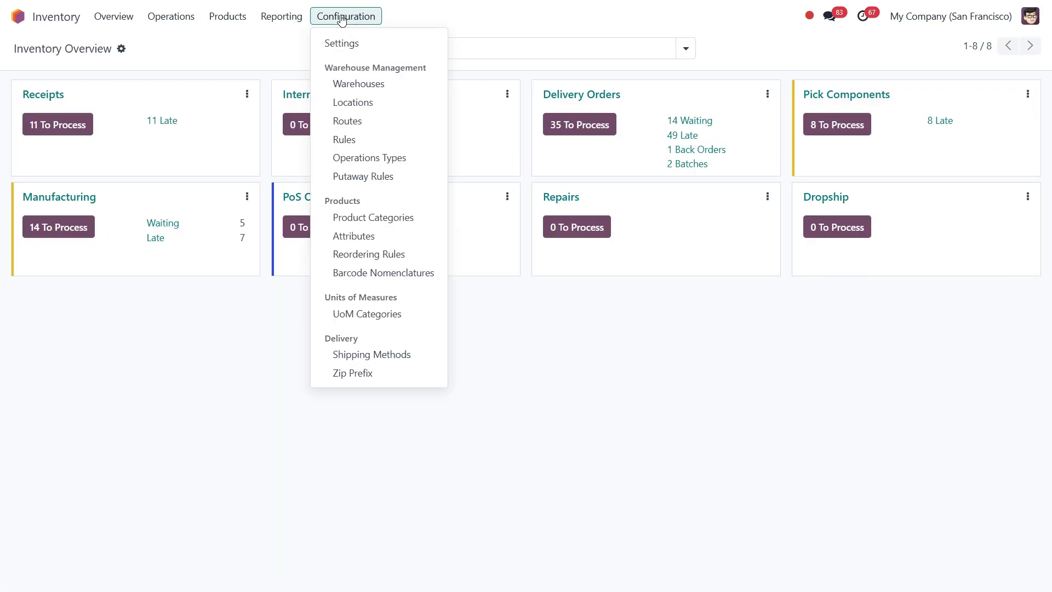
click(367, 220)
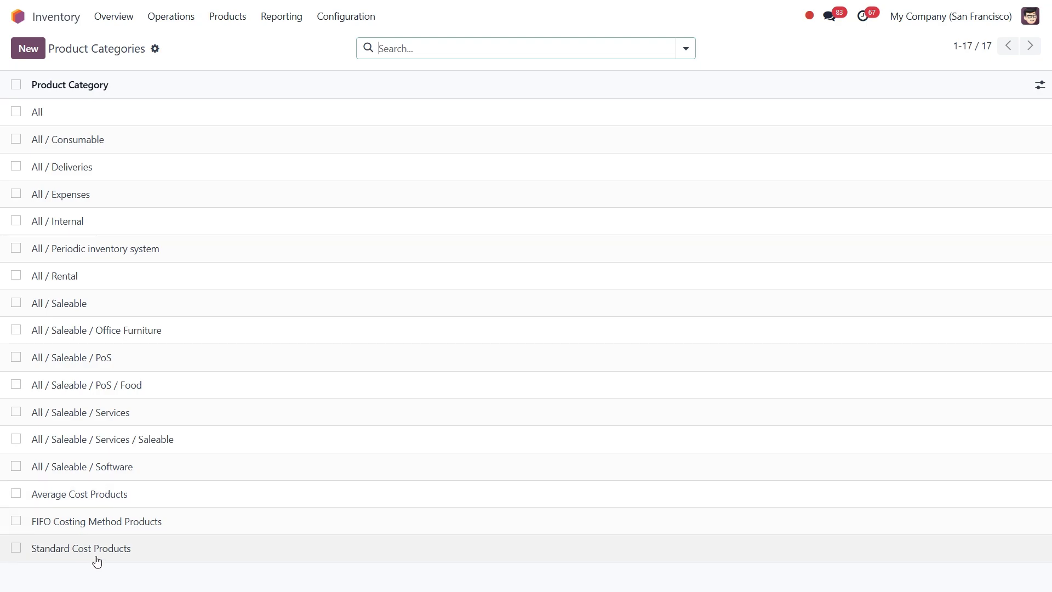
Step: Open Standard Cost Products and review its Costing Method options, leaving Standard Price unchanged
click(139, 554)
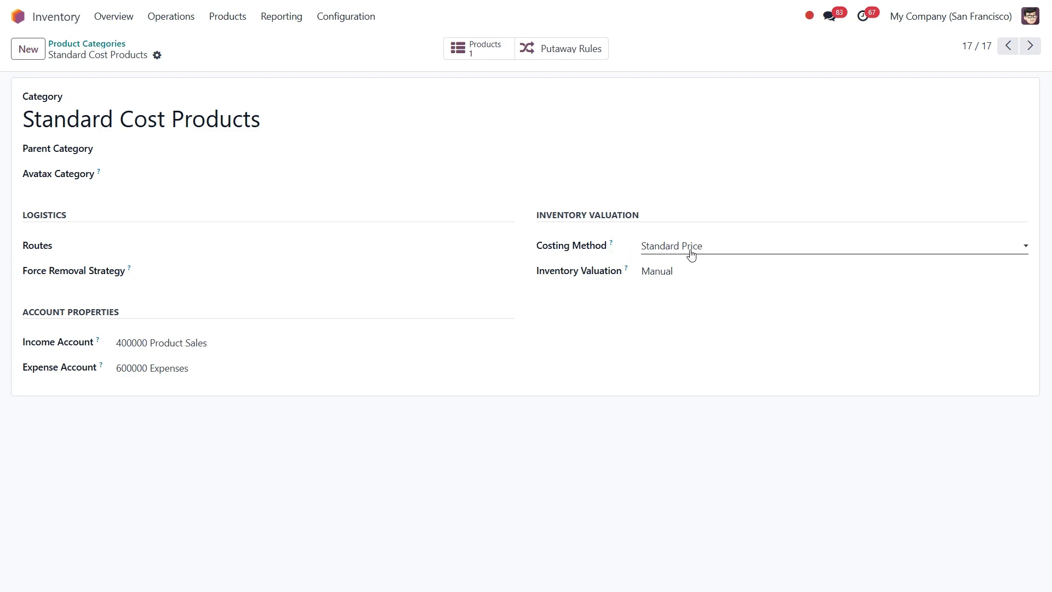
click(726, 251)
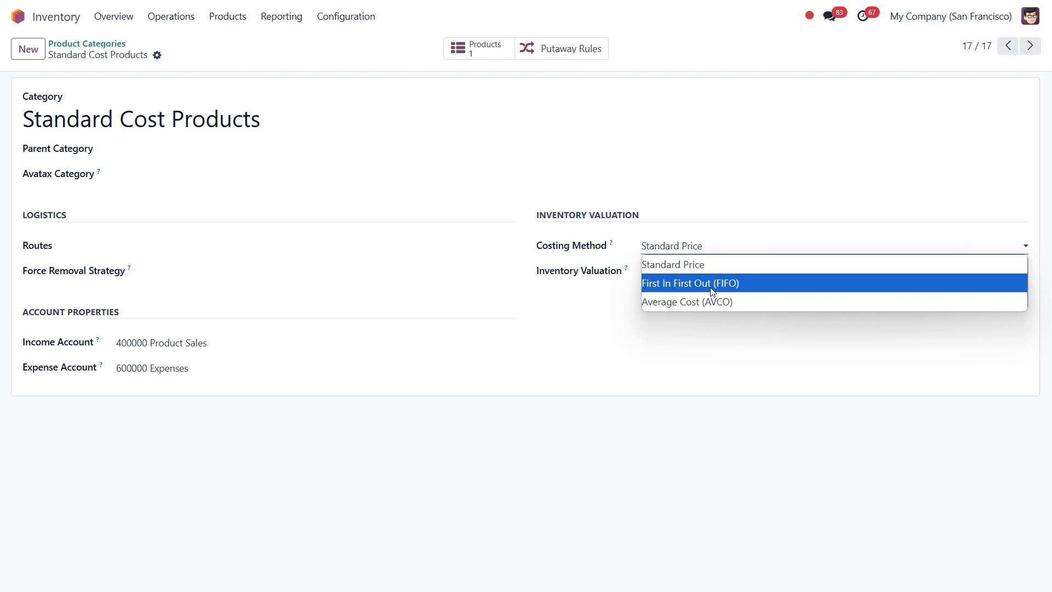
click(670, 258)
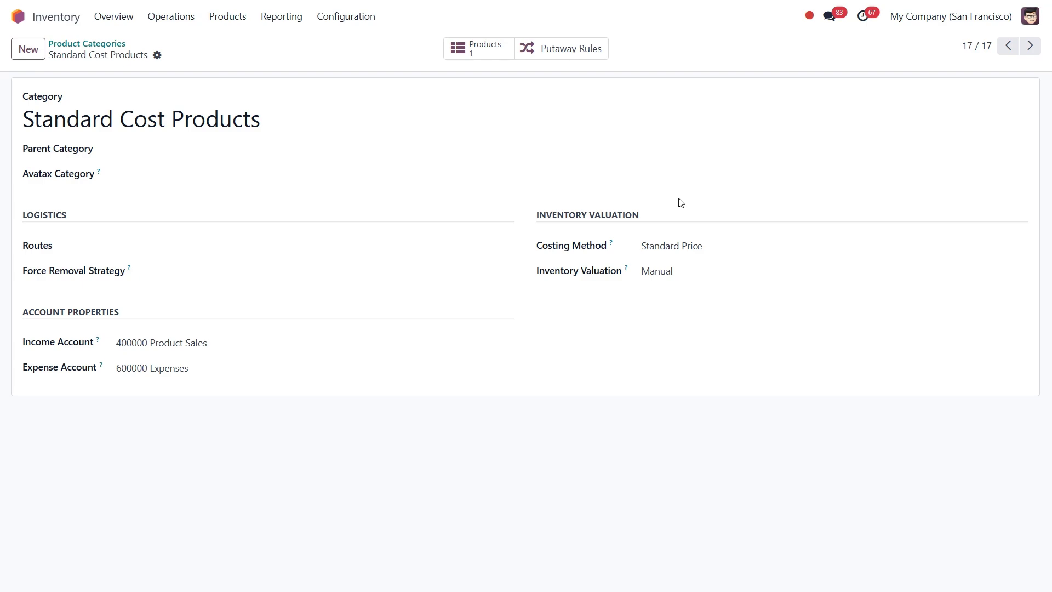
Step: List the category's products, open Product 1 costing $10.00, then return to the apps home screen
click(484, 55)
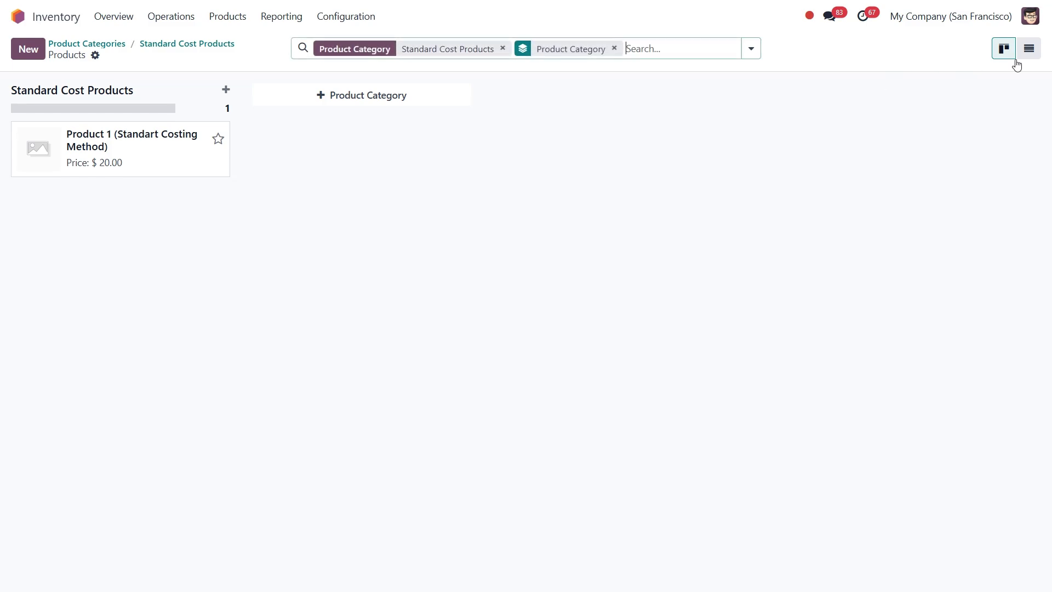
click(1028, 50)
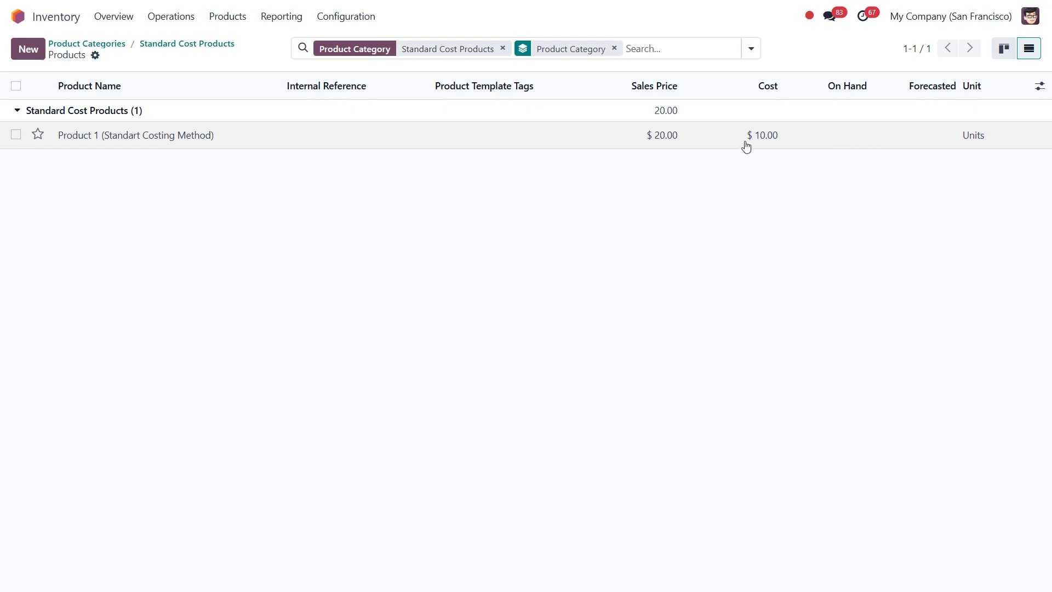
click(767, 137)
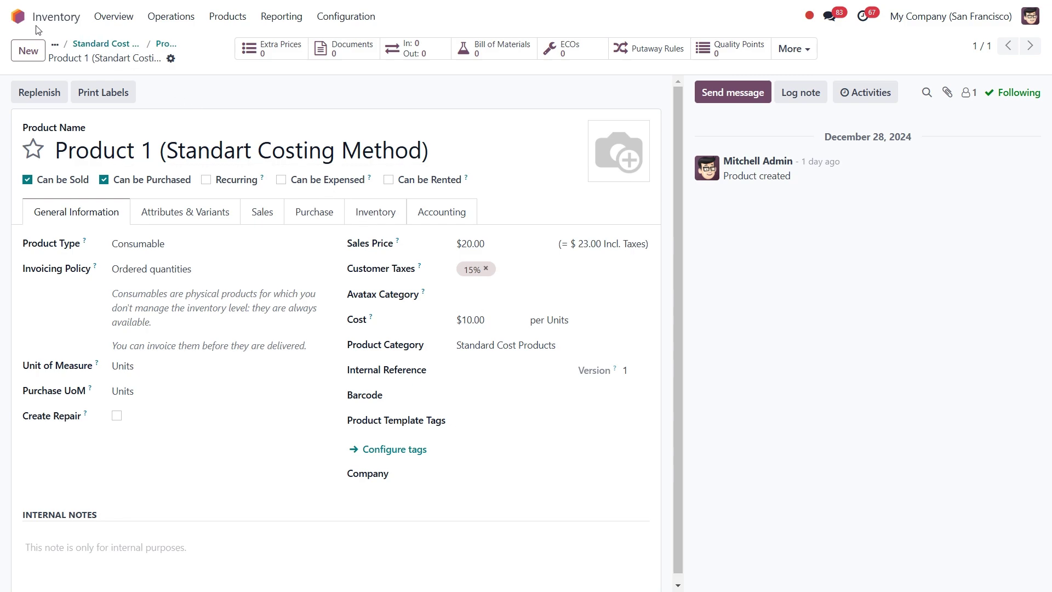
click(22, 17)
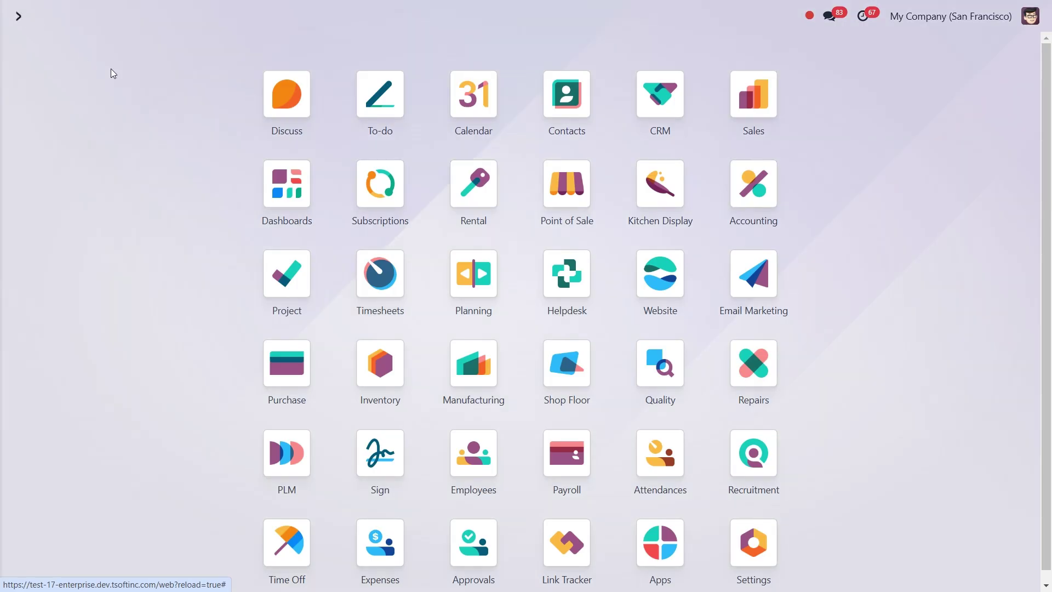
Step: Start a new Purchase request for quotation with vendor Azure Interior
click(278, 375)
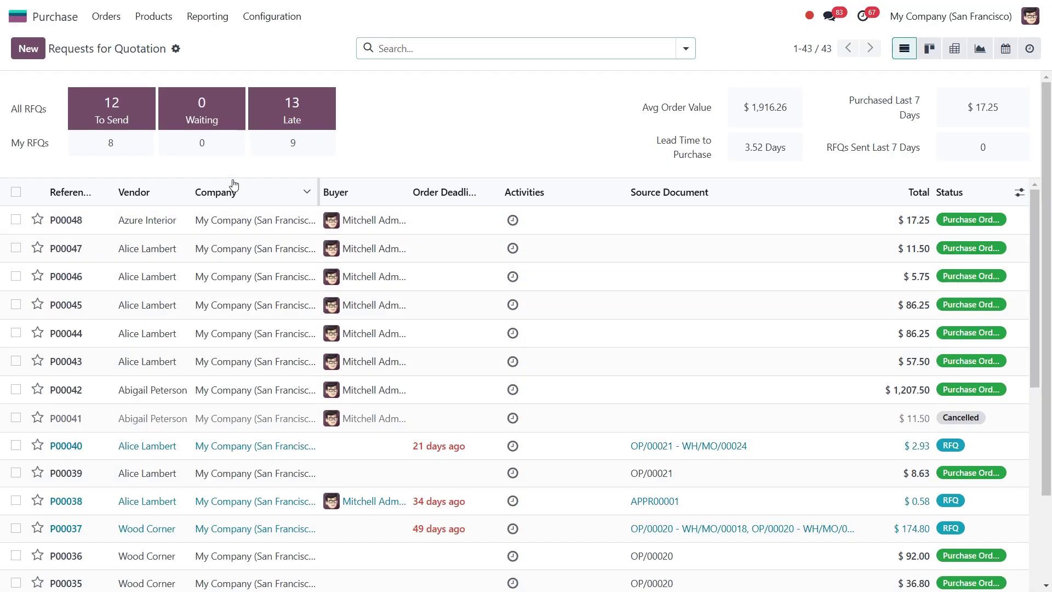
click(22, 51)
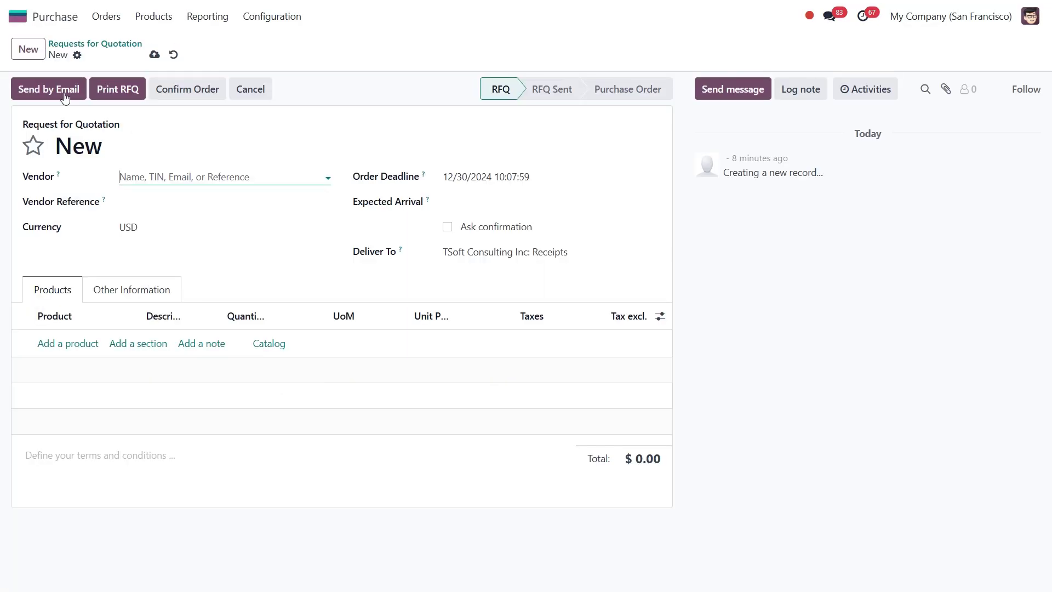
click(148, 175)
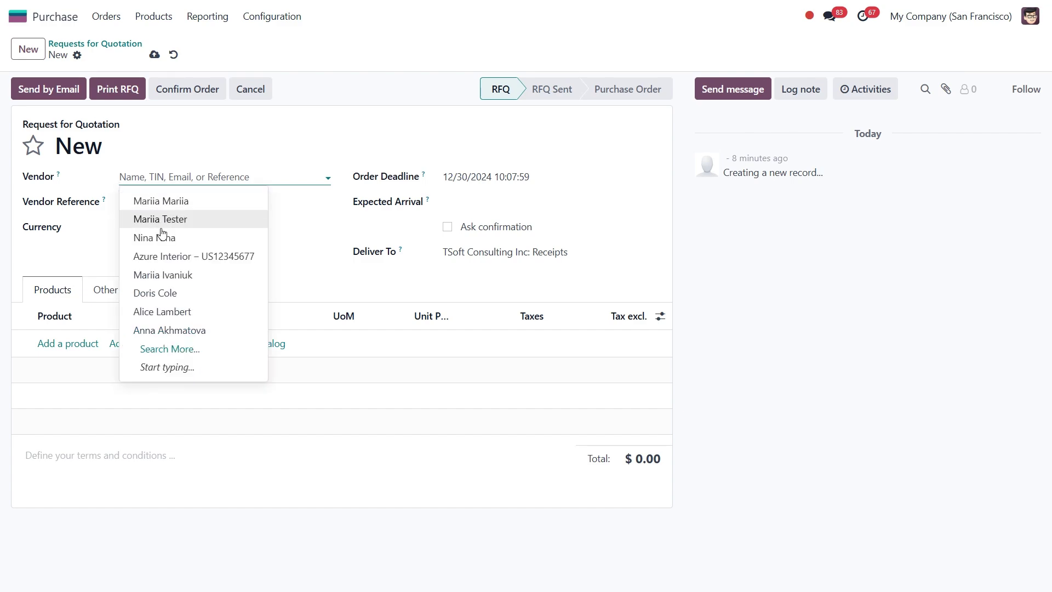
click(172, 258)
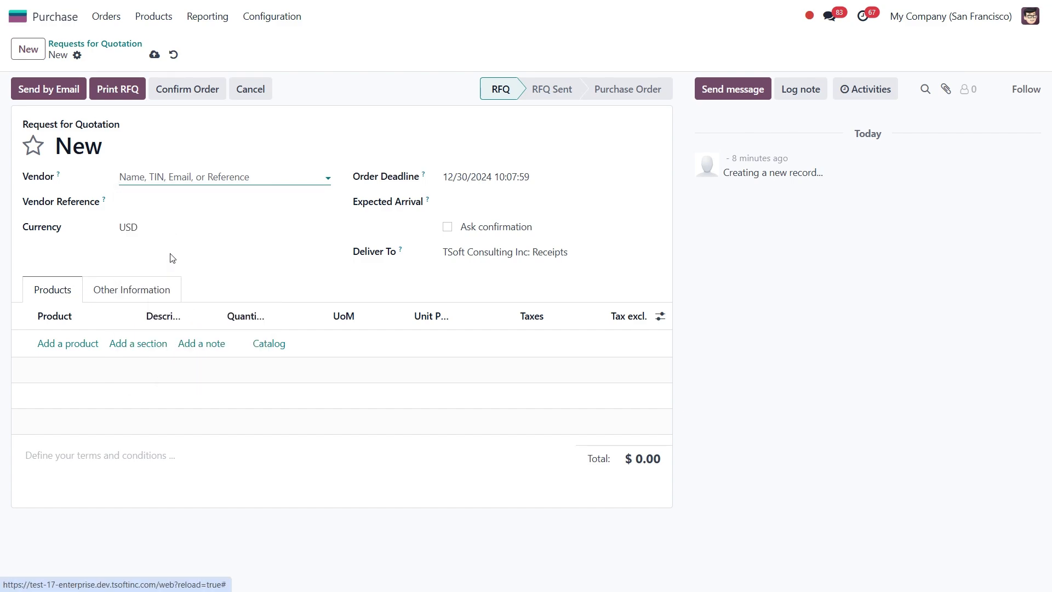
Step: Add one Product 1 at a unit price of $15.00, save, and confirm the purchase order
click(74, 343)
text(Product)
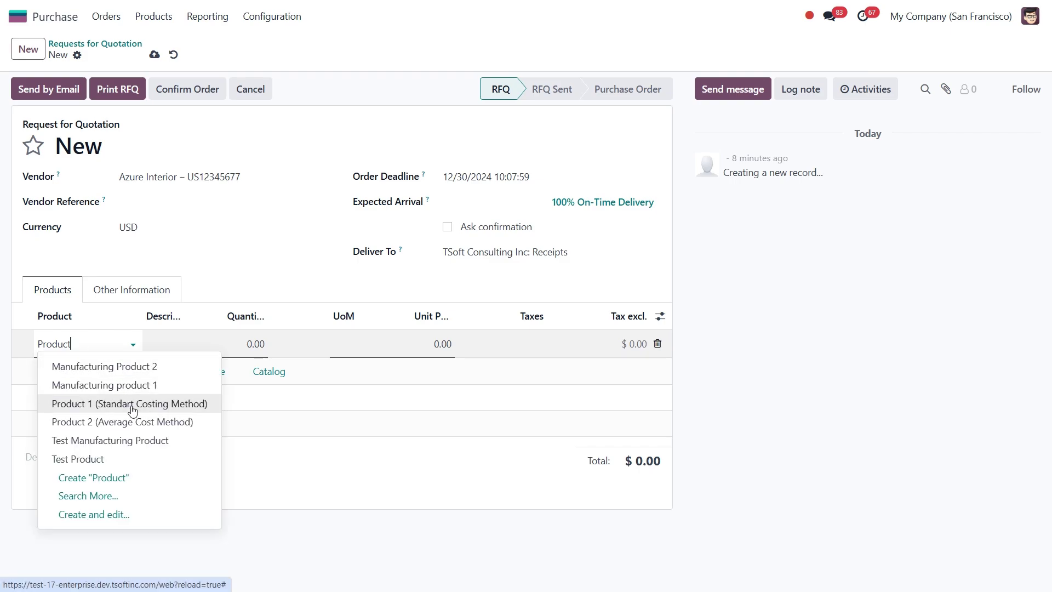
click(132, 404)
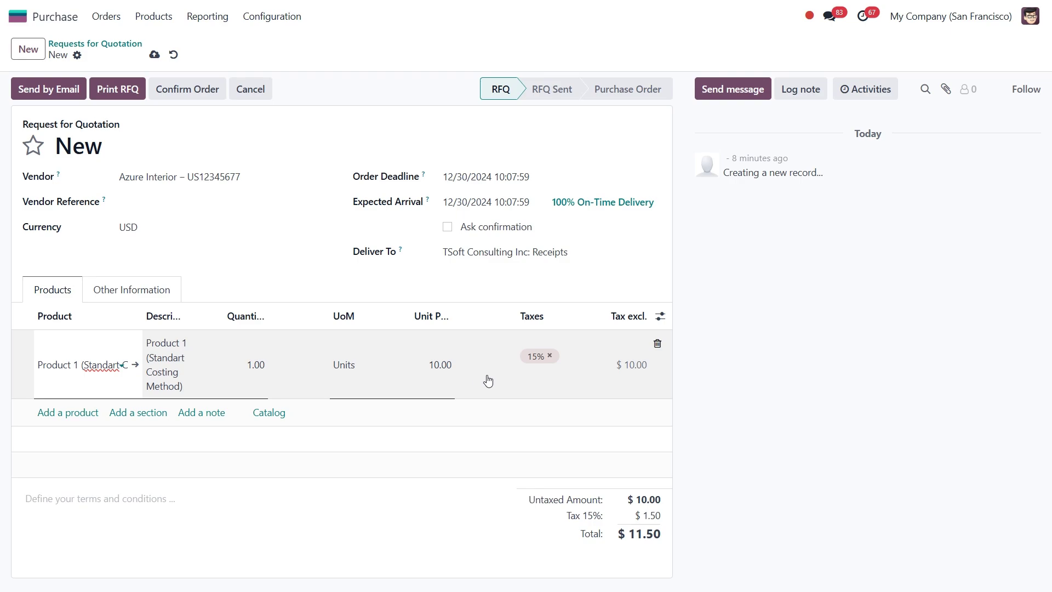
click(442, 366)
text(15)
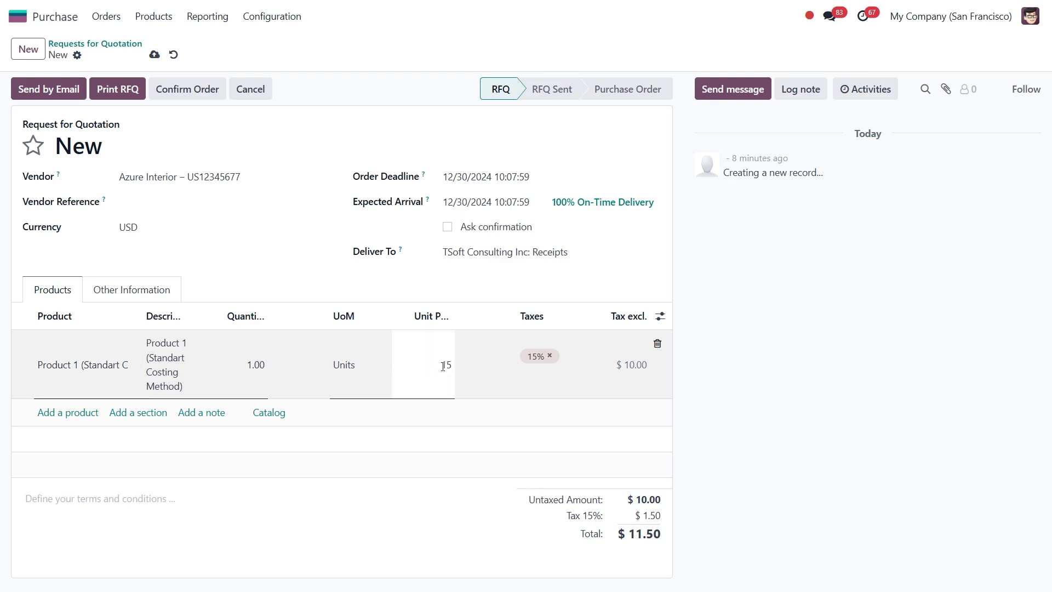
key(Return)
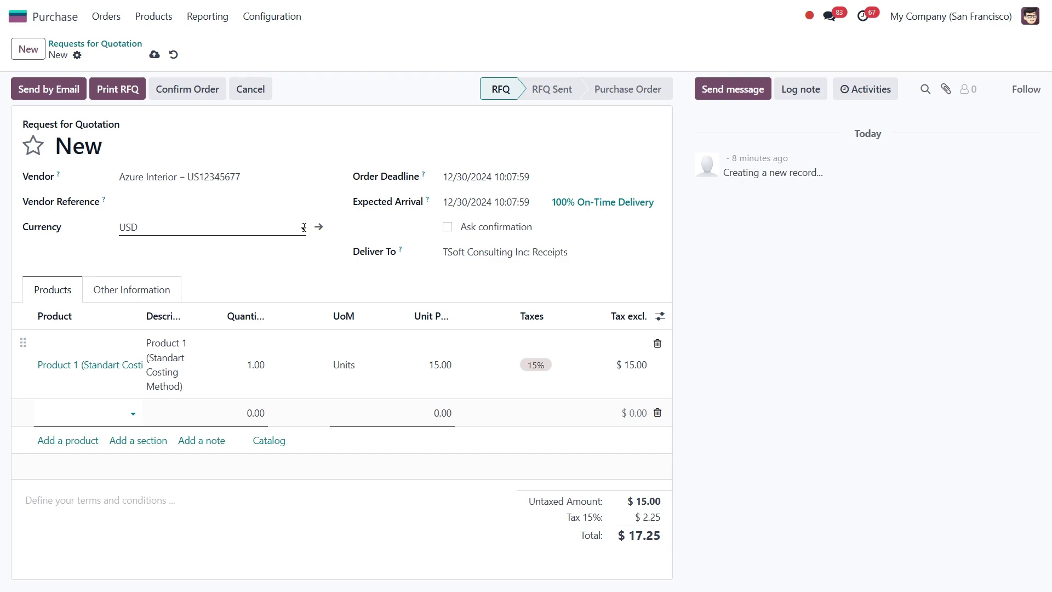
click(154, 55)
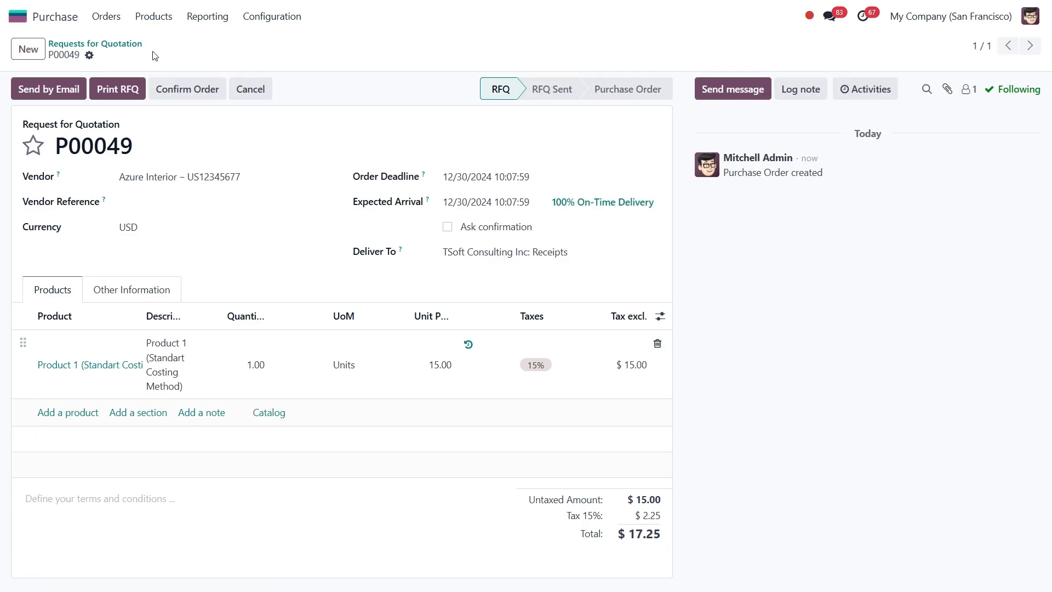
click(173, 85)
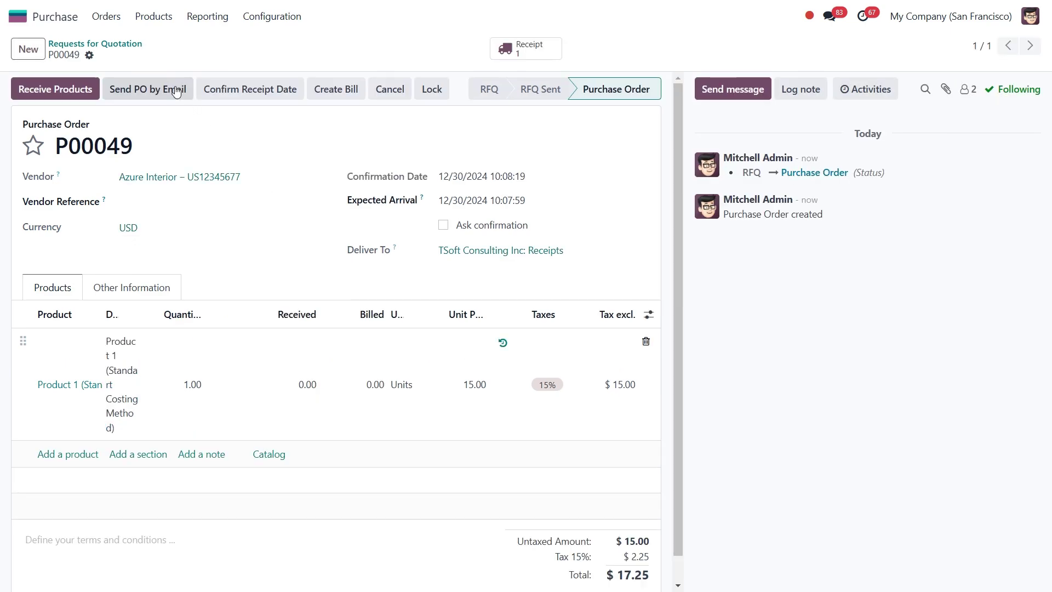
Step: Validate receipt WH/IN/00035, check Product 1's $10.00 stock valuation, and return to P00049
click(45, 87)
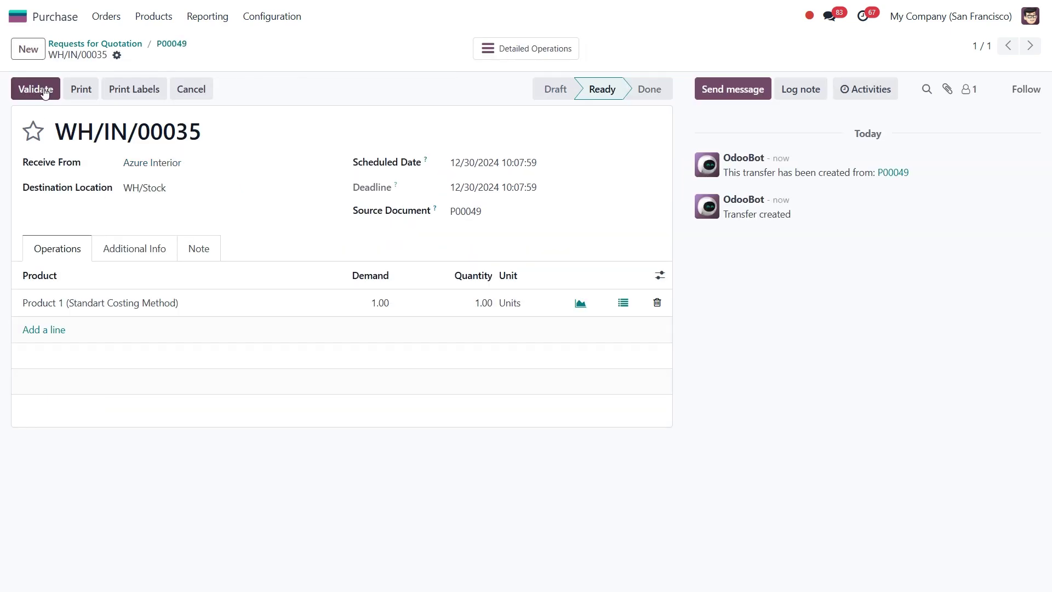
click(44, 89)
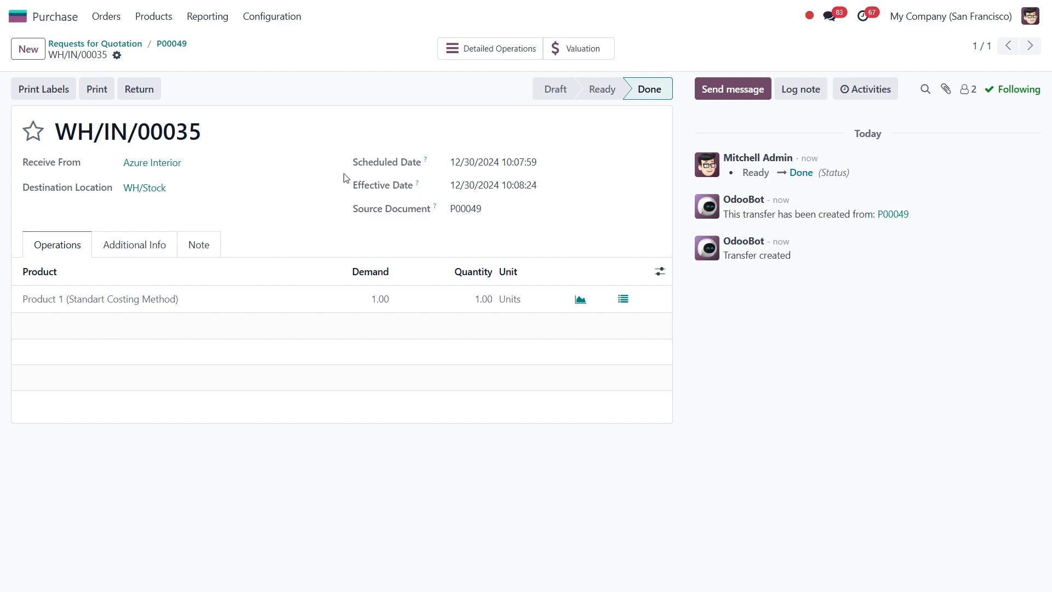
click(576, 49)
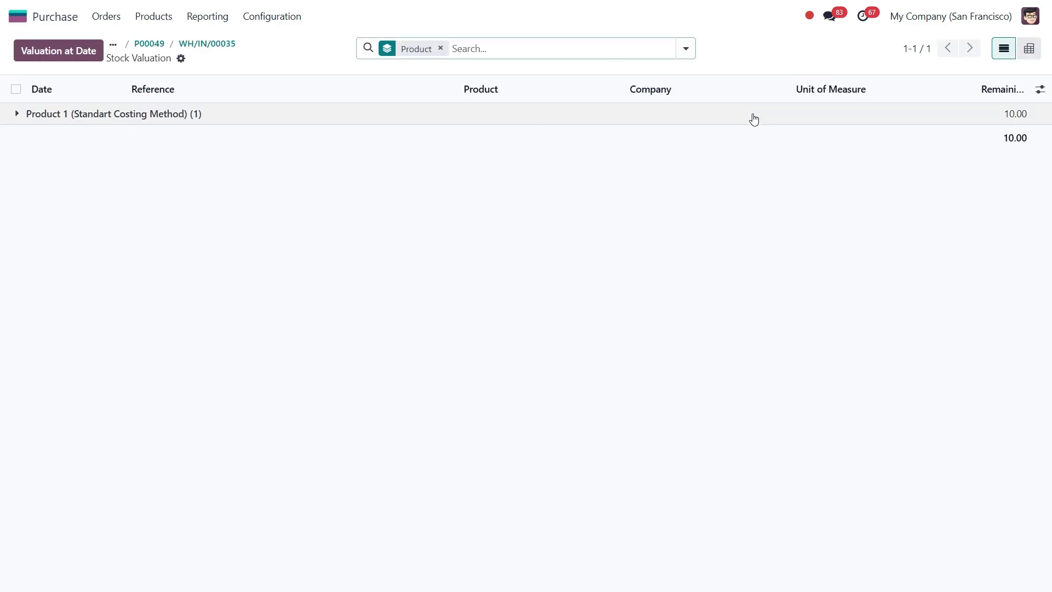
click(753, 115)
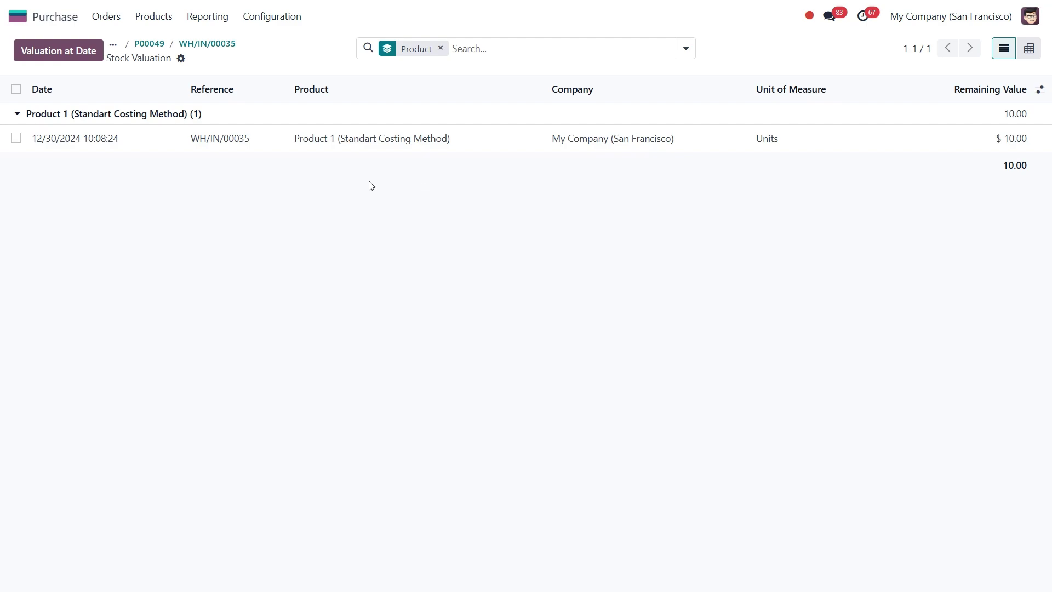
click(149, 43)
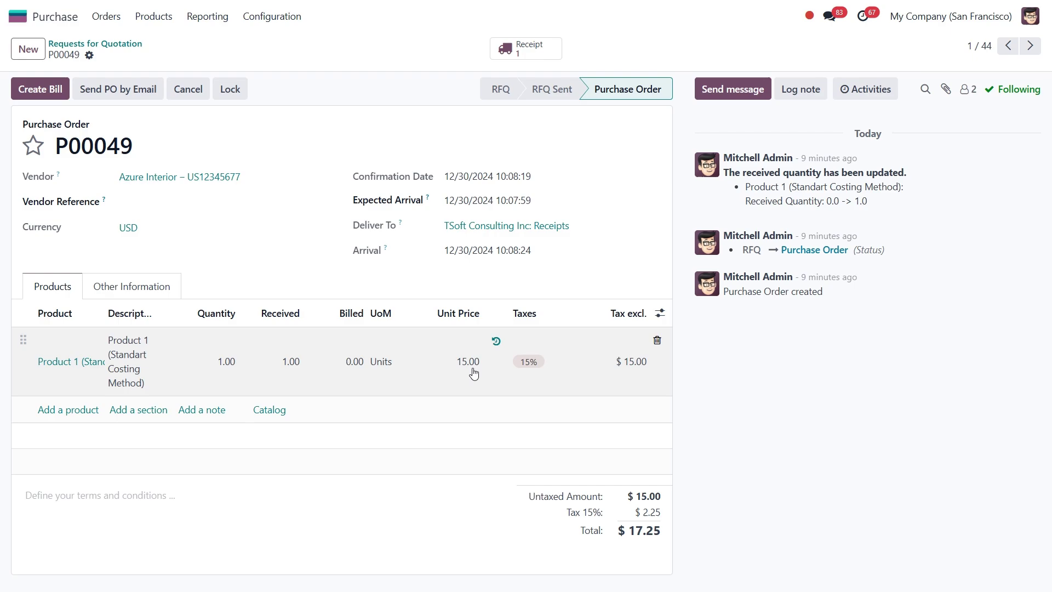
Step: Open the Average Cost Products category, which uses Average Cost (AVCO)
click(19, 22)
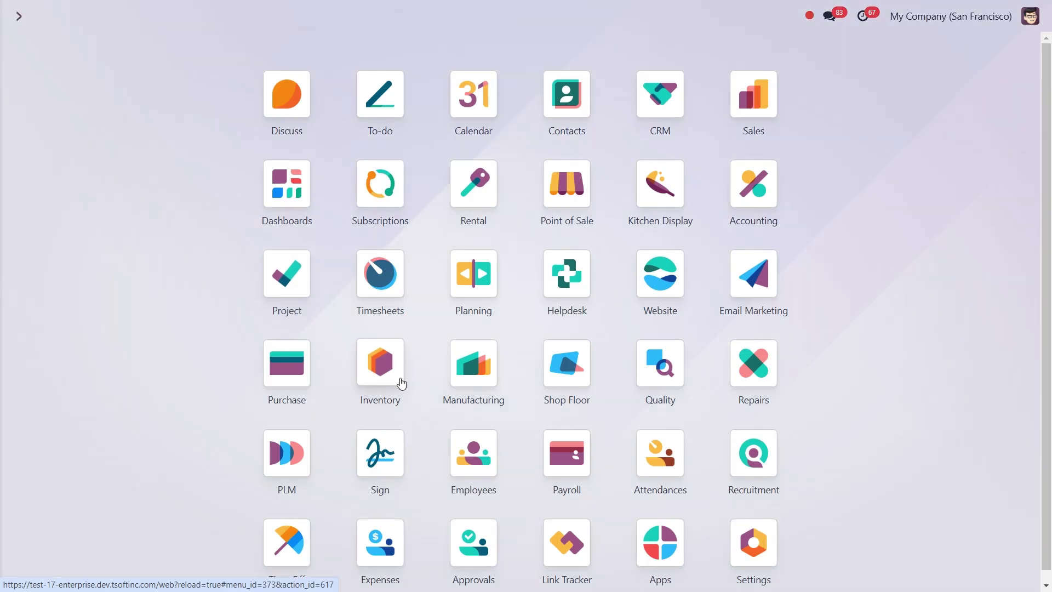
click(400, 381)
click(325, 18)
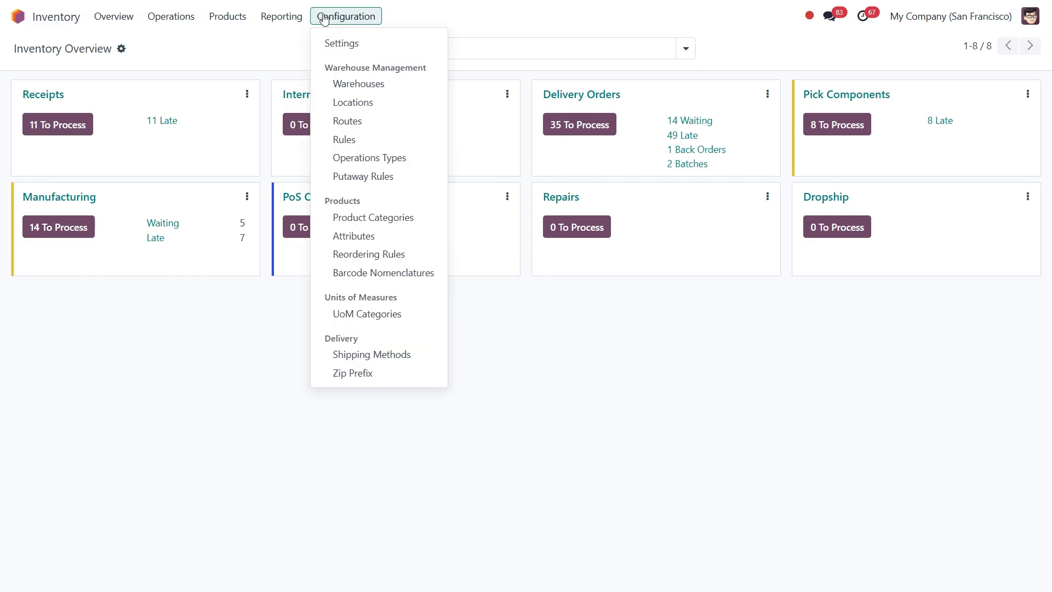
click(353, 218)
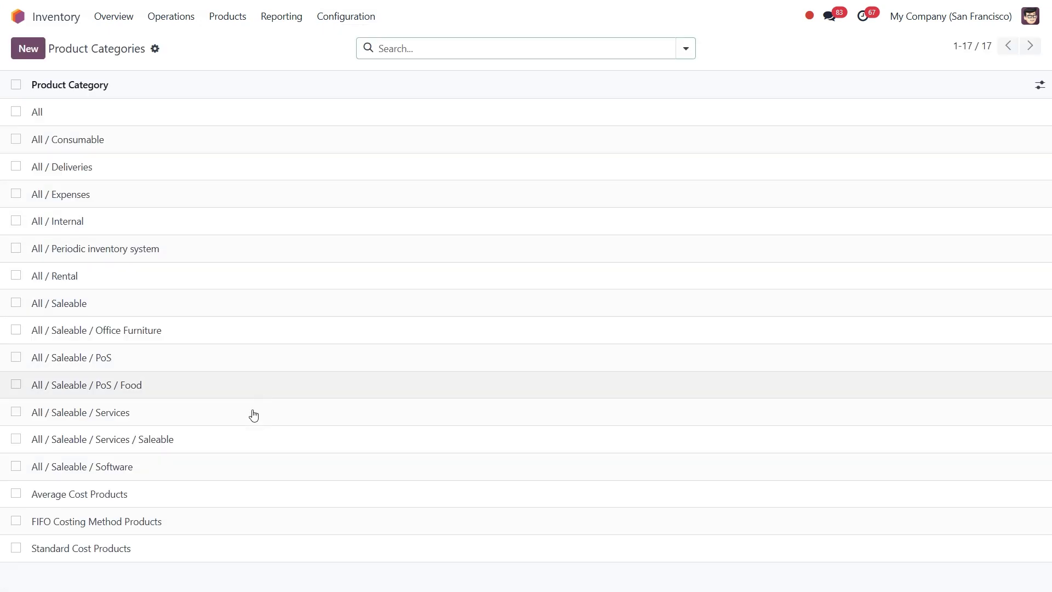
click(232, 495)
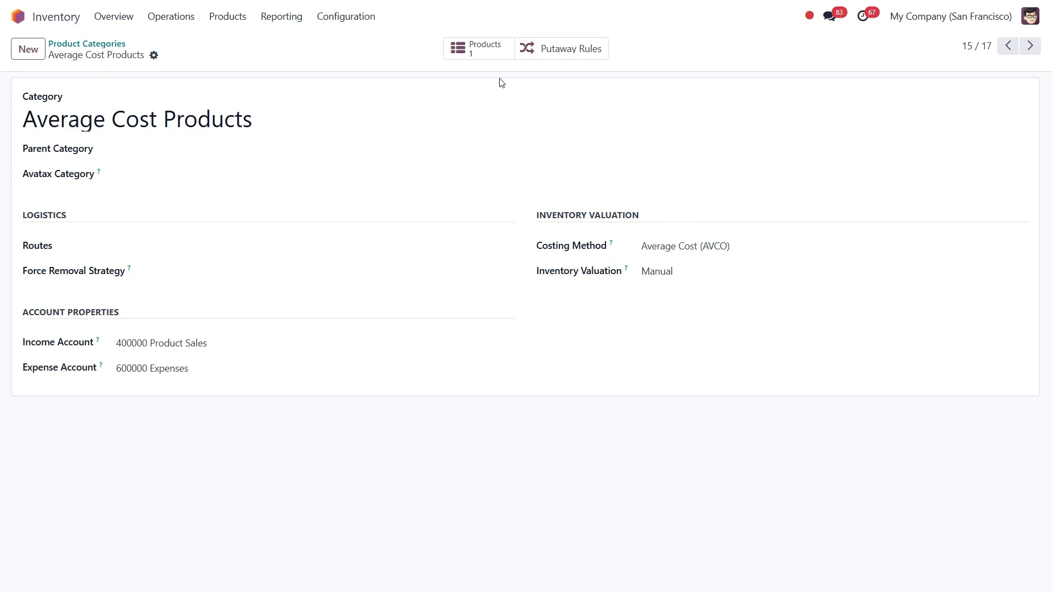
Step: List its products, showing Product 2 (Average Cost Method) at $10.00, then go back to the apps
click(488, 52)
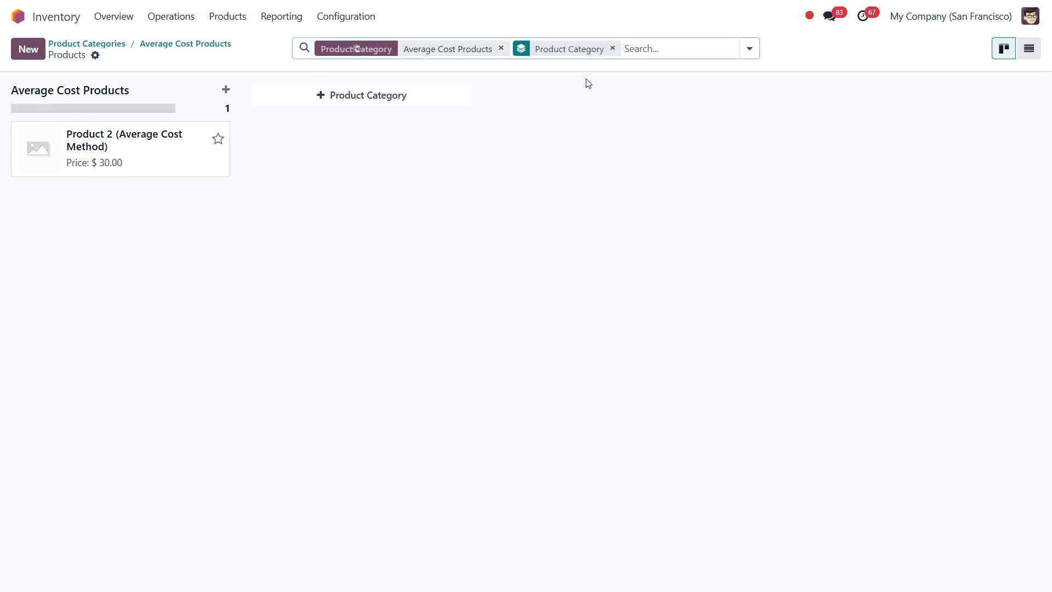
click(1029, 48)
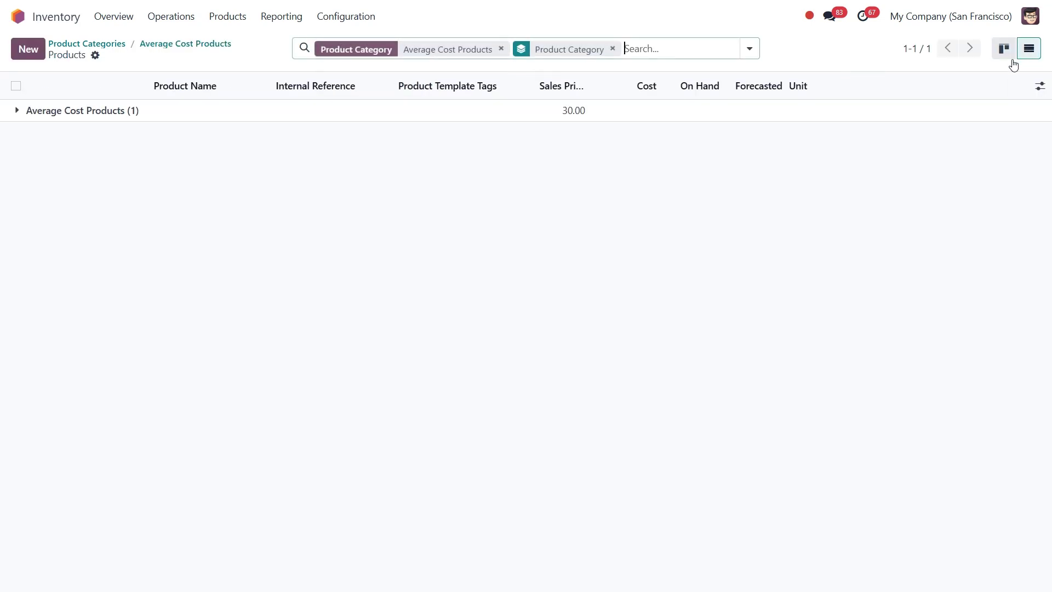
click(960, 113)
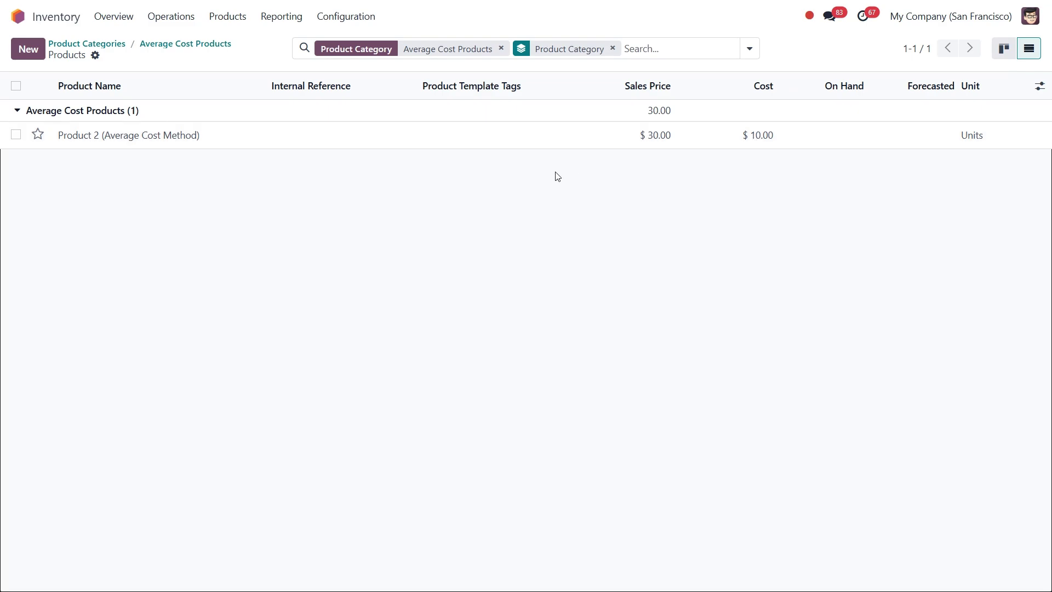
click(32, 17)
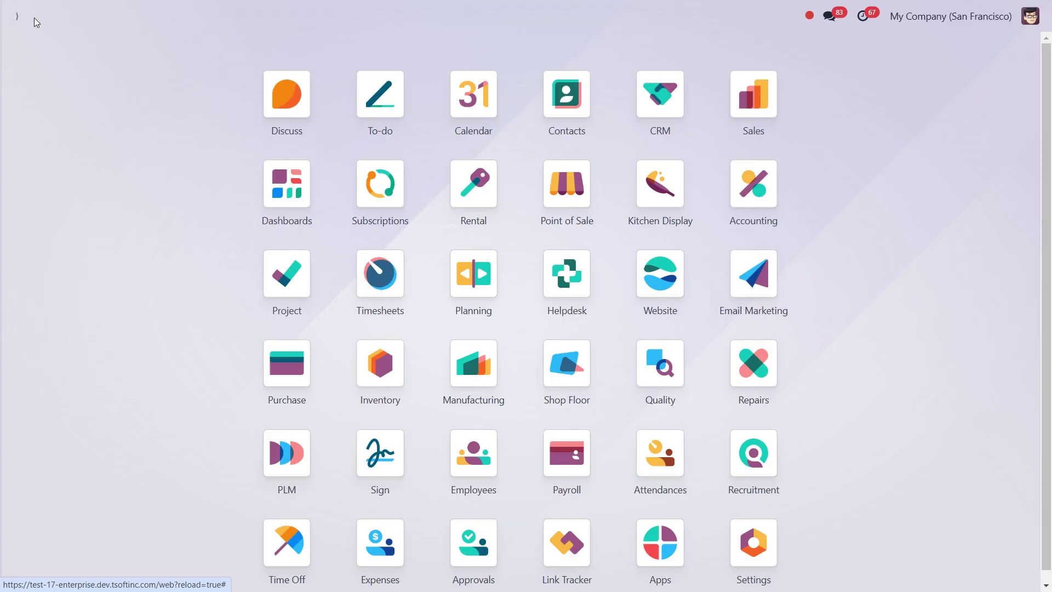
Step: Start a new Purchase request for quotation with vendor Azure Interior
click(273, 358)
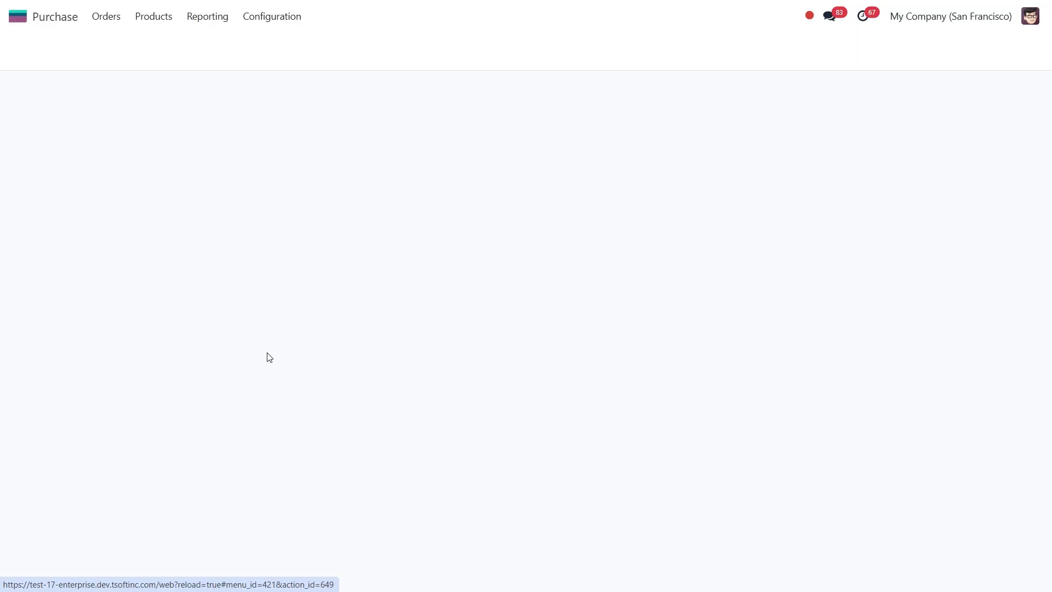
click(29, 49)
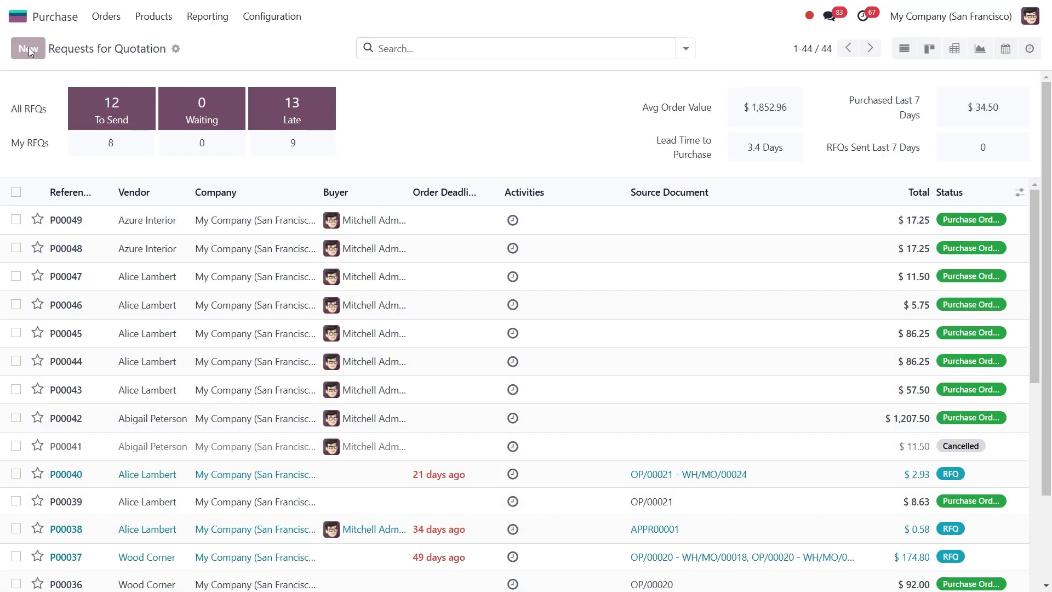
click(148, 178)
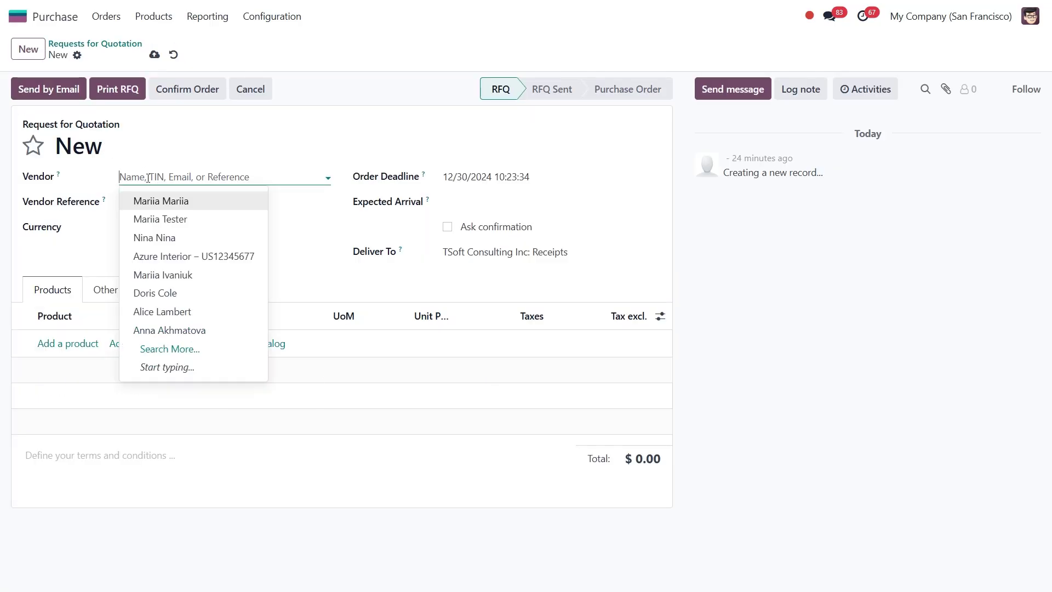
click(184, 258)
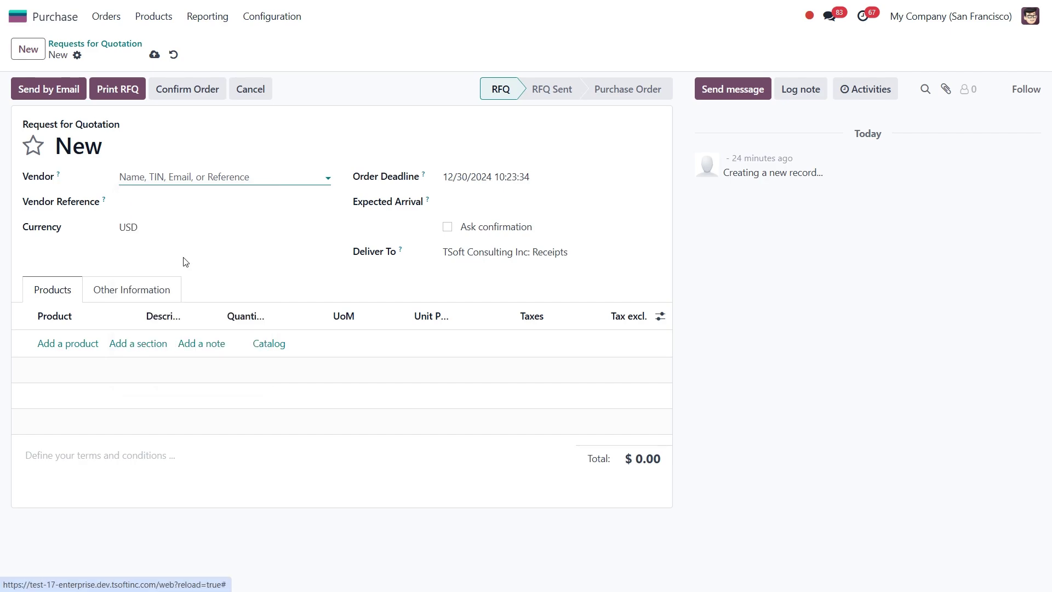
Step: Add one Product 2 at $10.00, confirm order P00050, and validate receipt WH/IN/00036
click(61, 345)
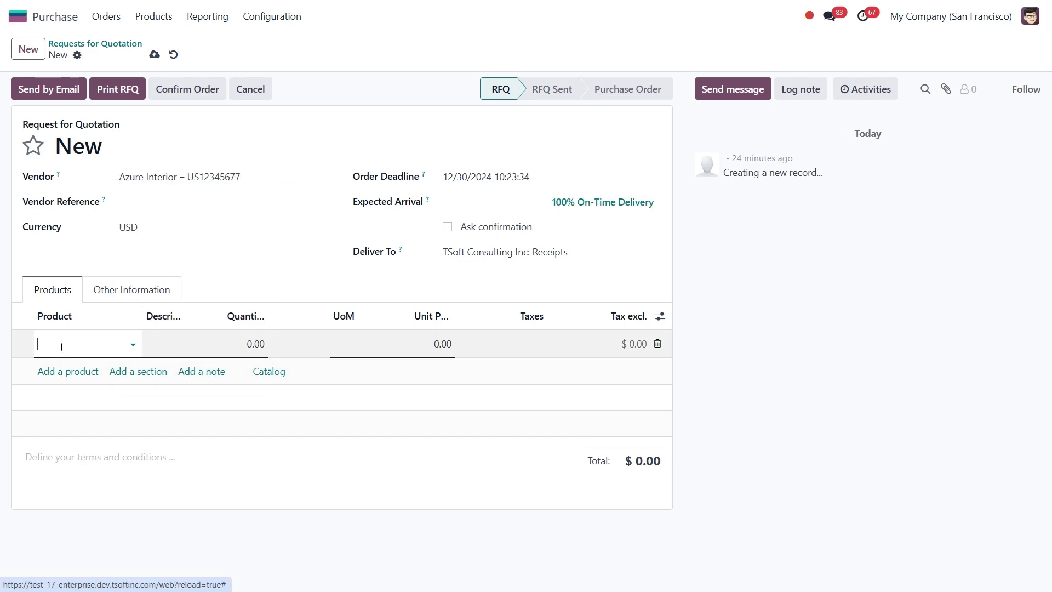
text(Product)
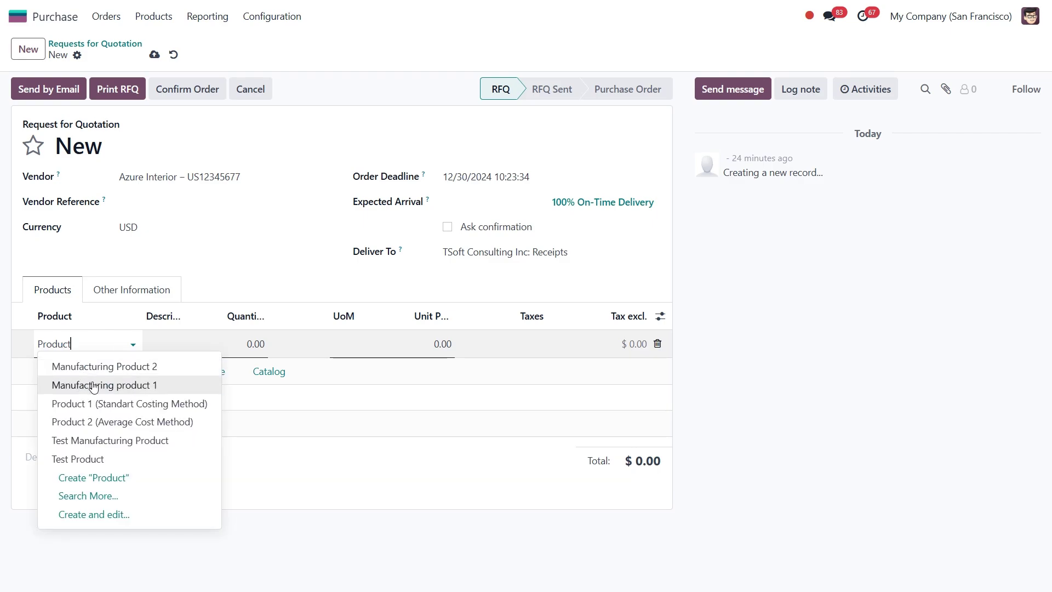
click(115, 422)
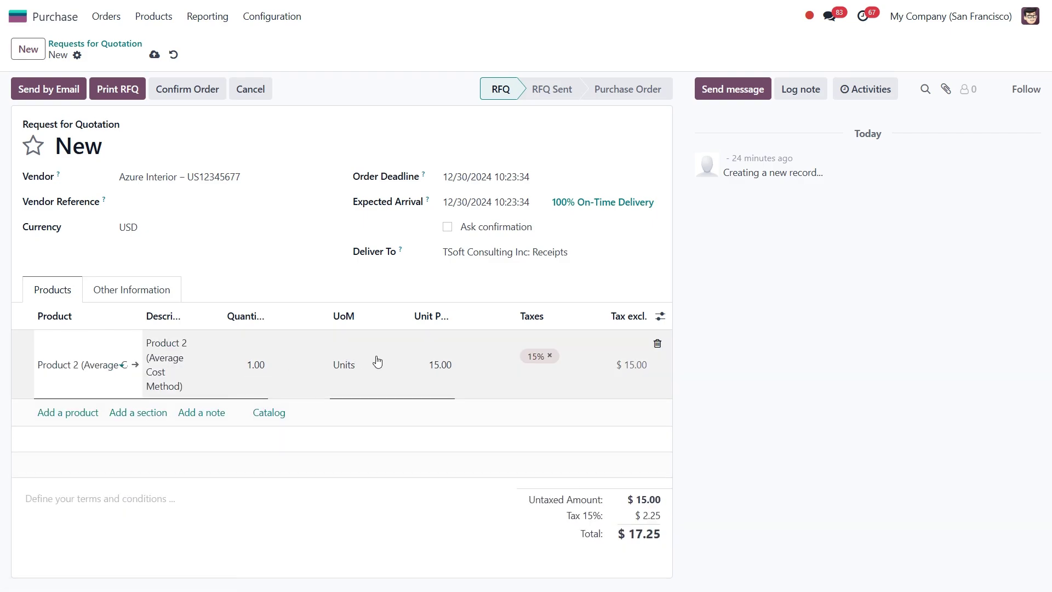
click(438, 366)
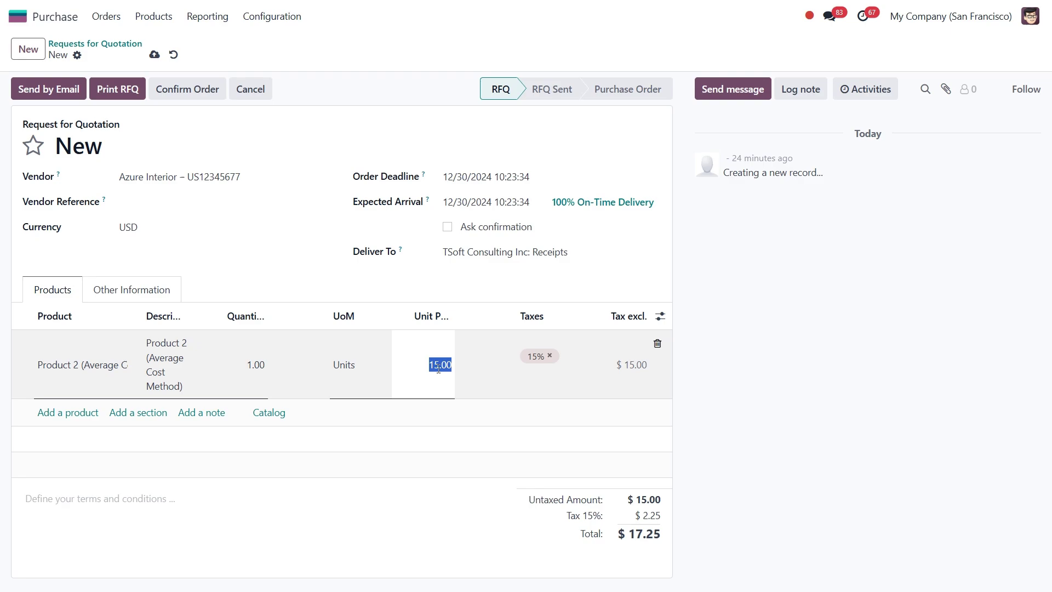
text(10)
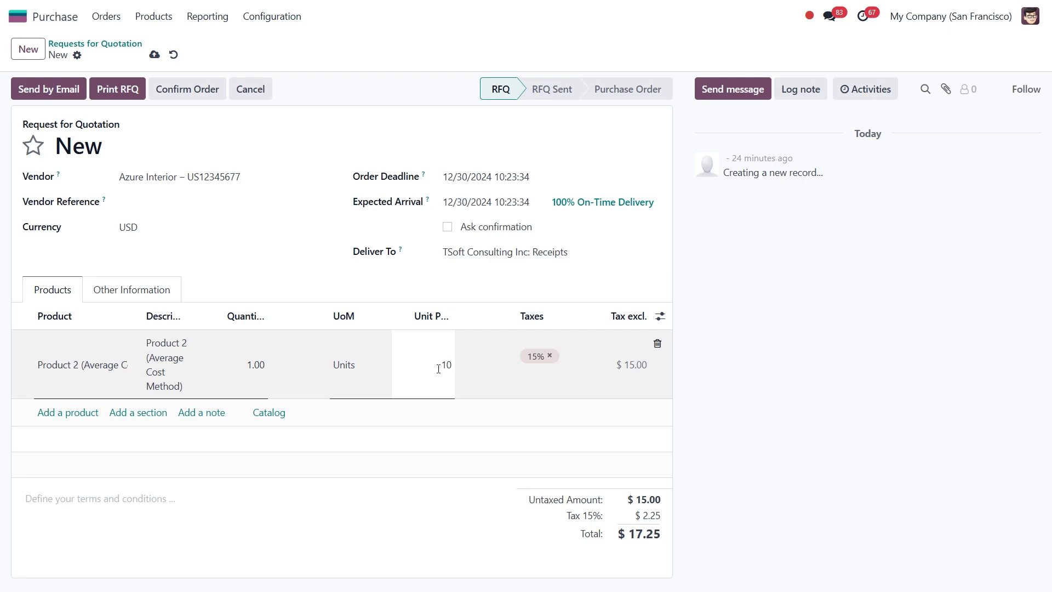
click(183, 97)
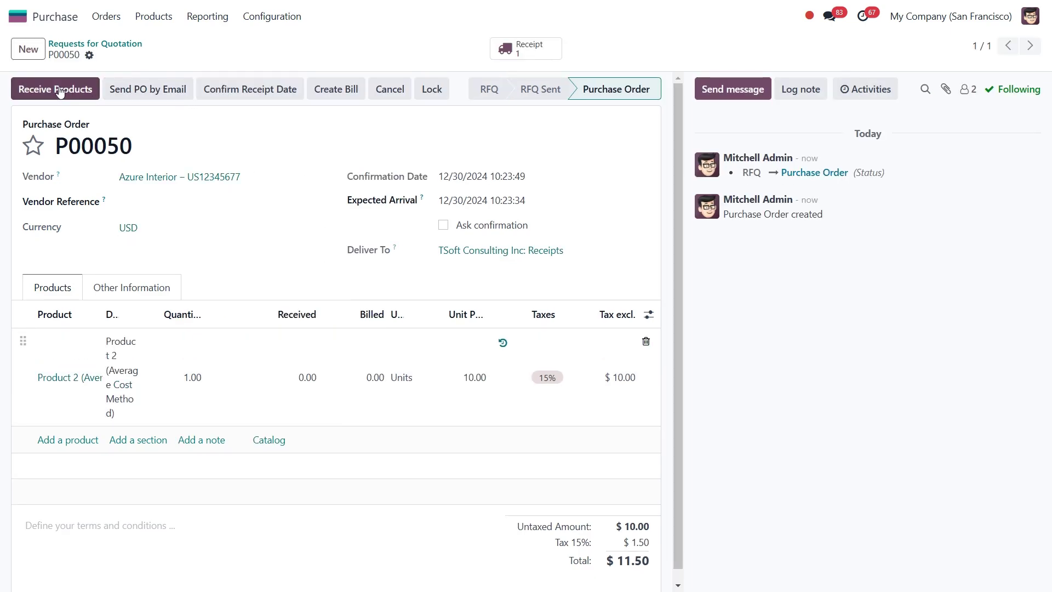
click(58, 88)
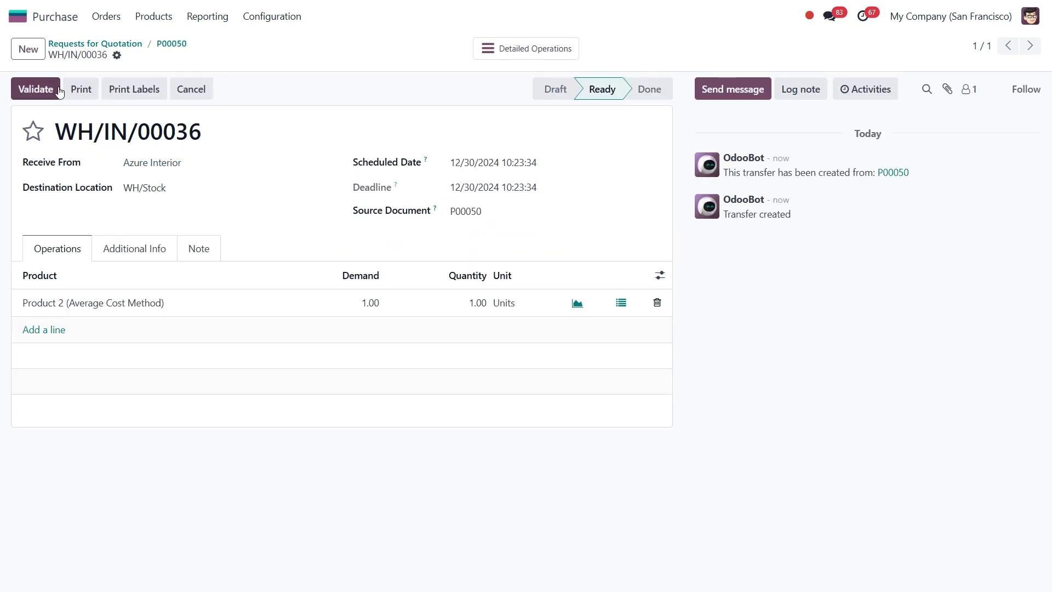
click(31, 89)
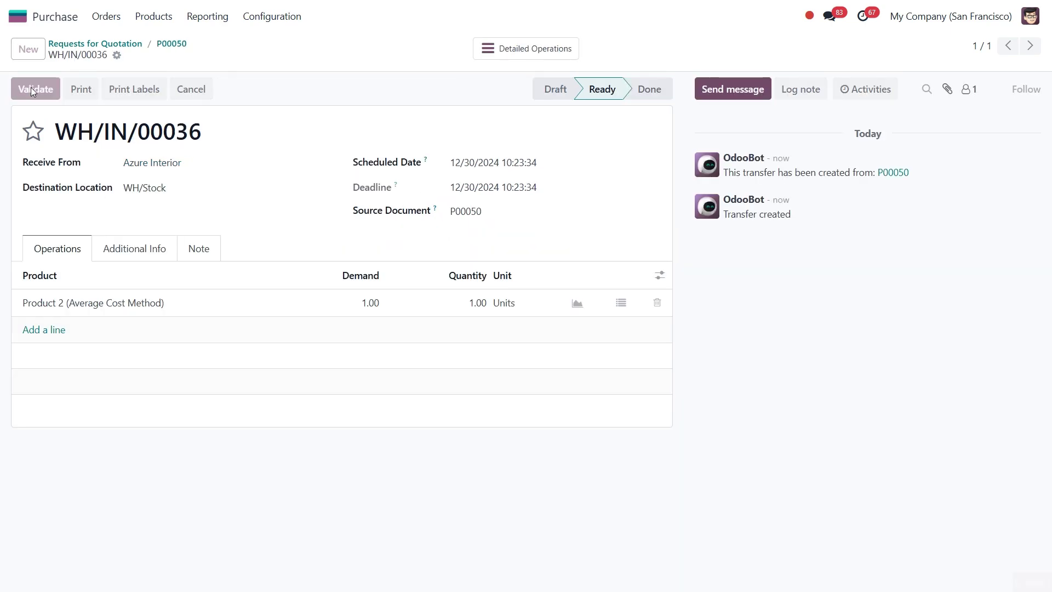
Step: Start another request for quotation and choose its vendor
click(97, 45)
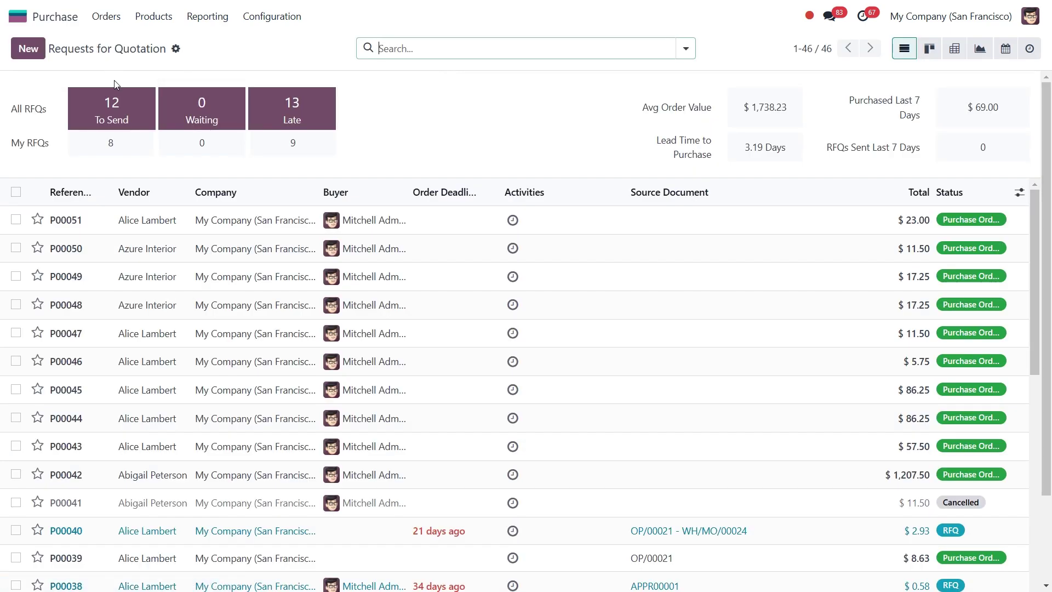
click(29, 48)
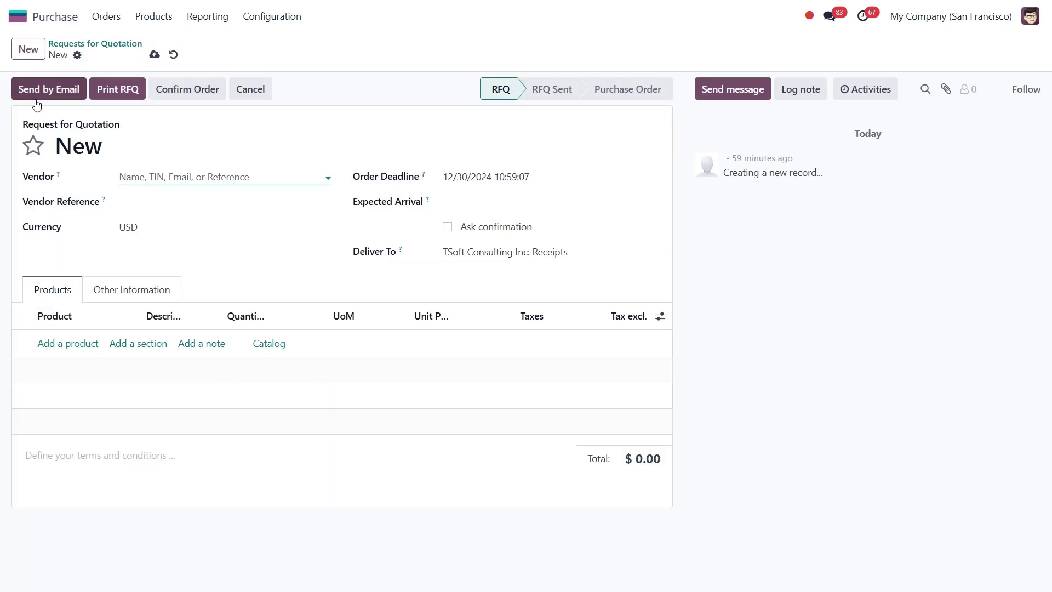
click(172, 173)
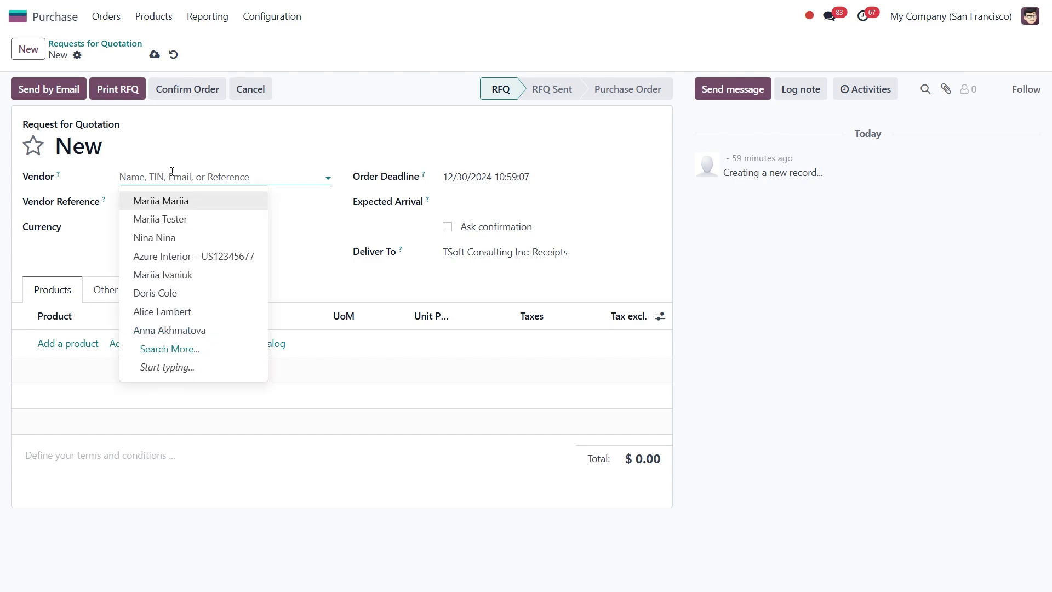
click(192, 296)
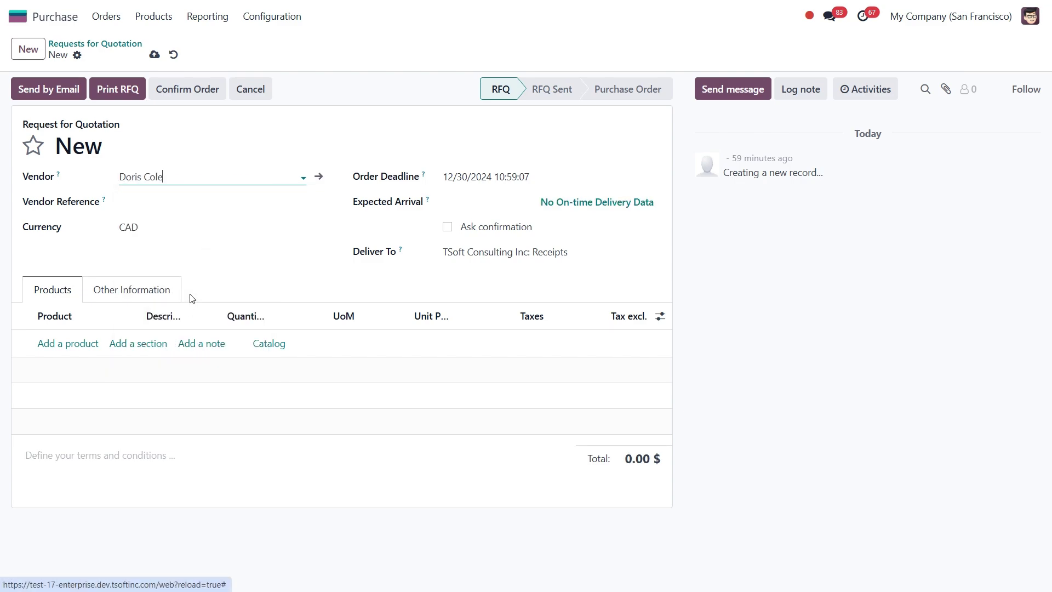
Step: Add one Product 2 (Average Cost Method) at a unit price of 20.00
click(54, 343)
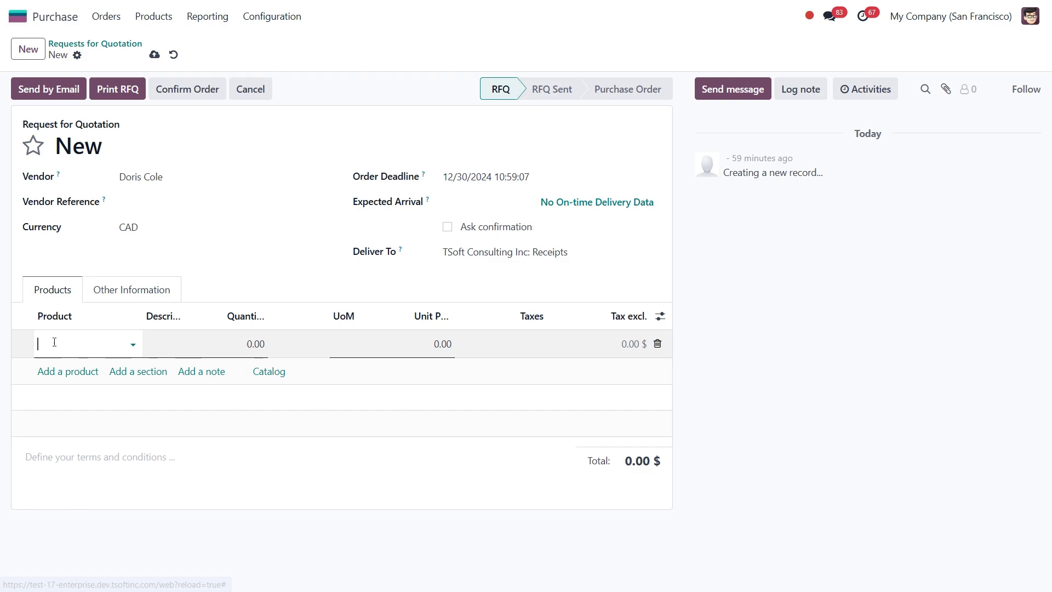
text(Product)
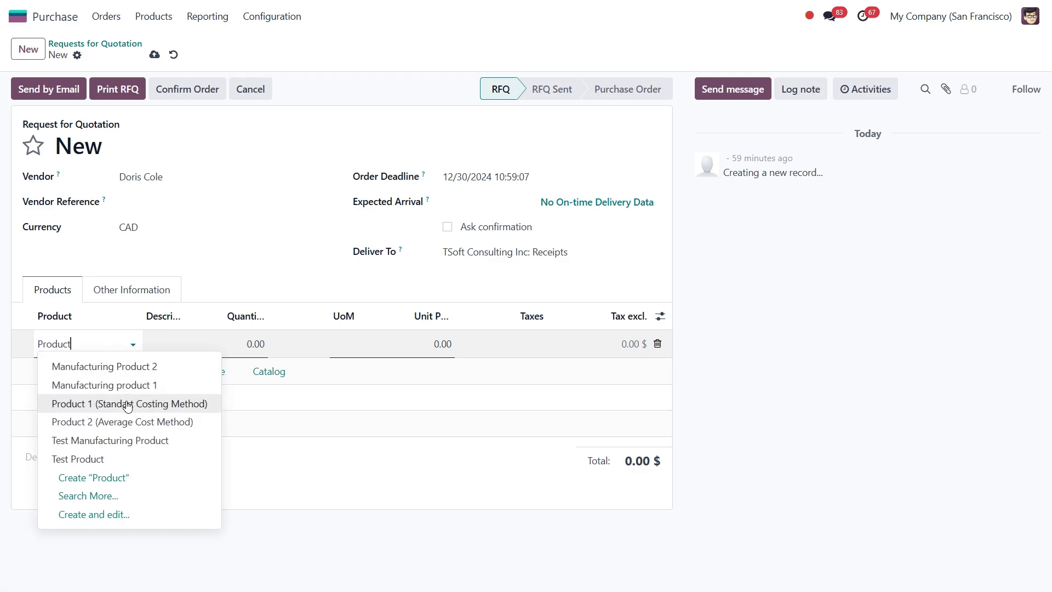
click(141, 421)
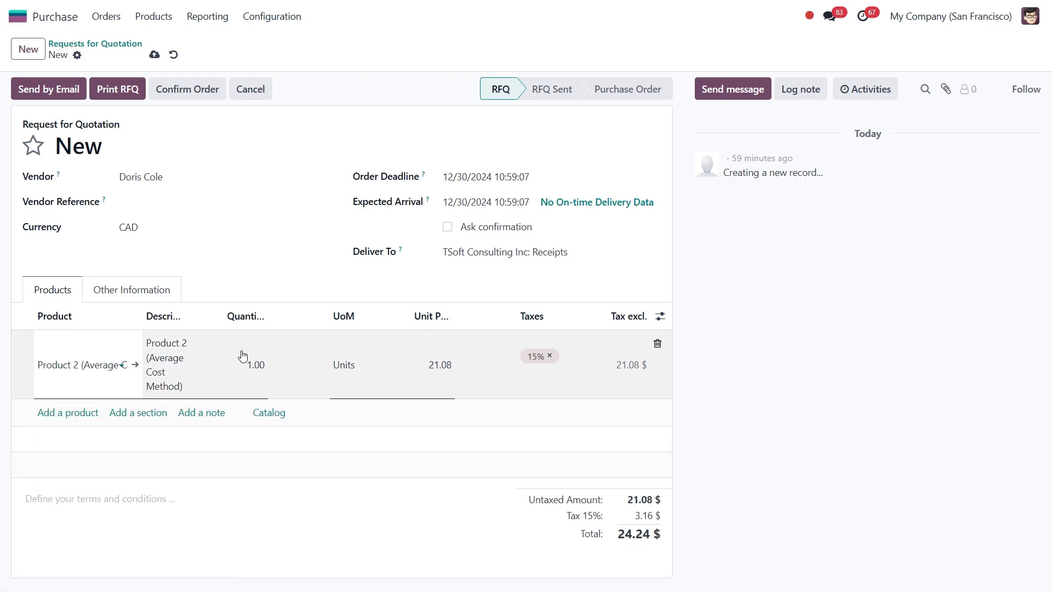
click(441, 364)
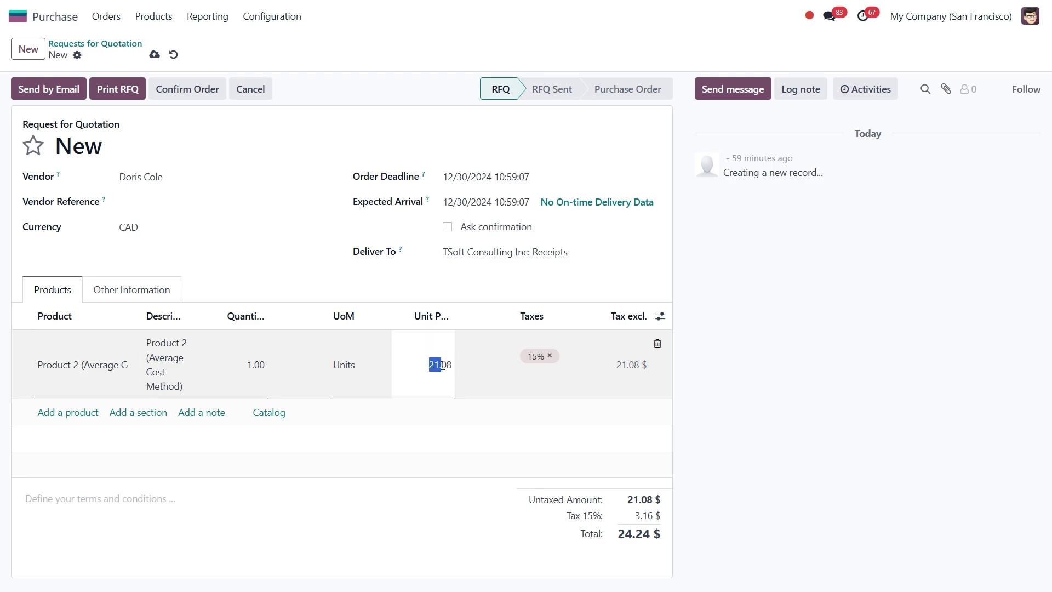
text(20)
key(Return)
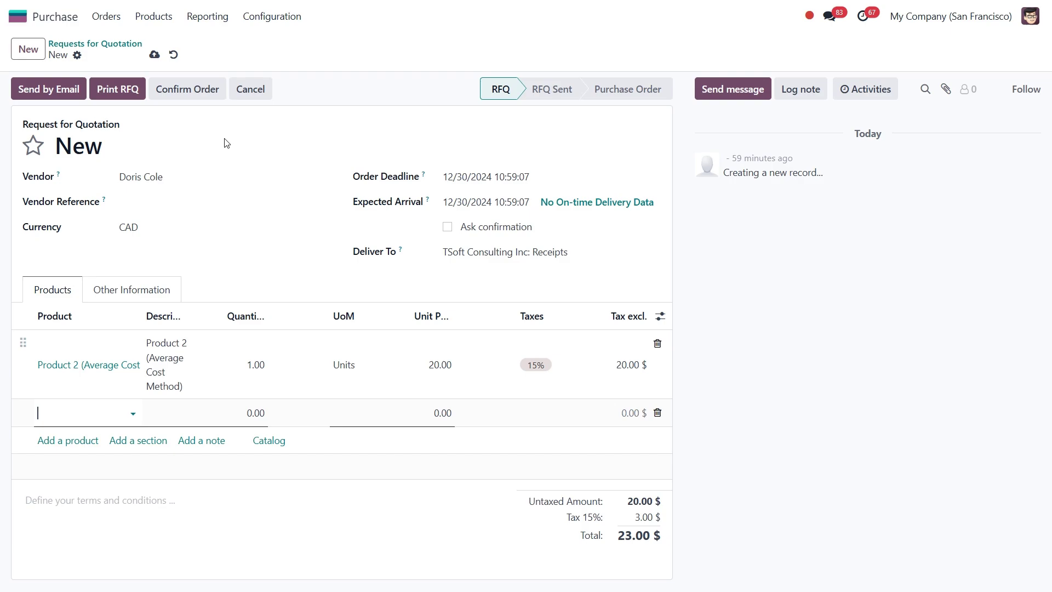
Step: Save and confirm the order as P00052, then validate receipt WH/IN/00038 as Done
click(158, 54)
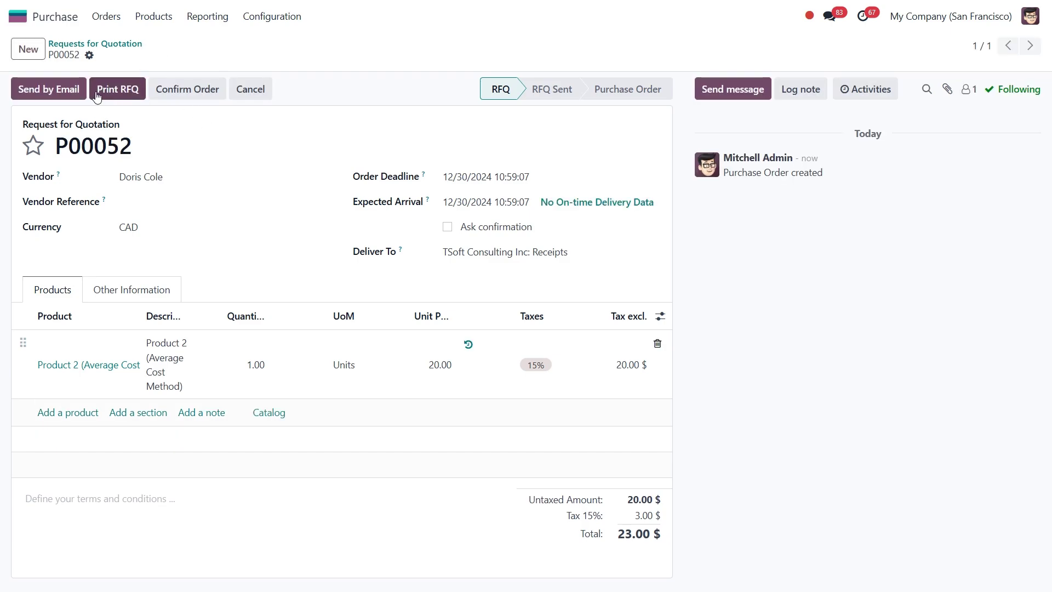
click(168, 93)
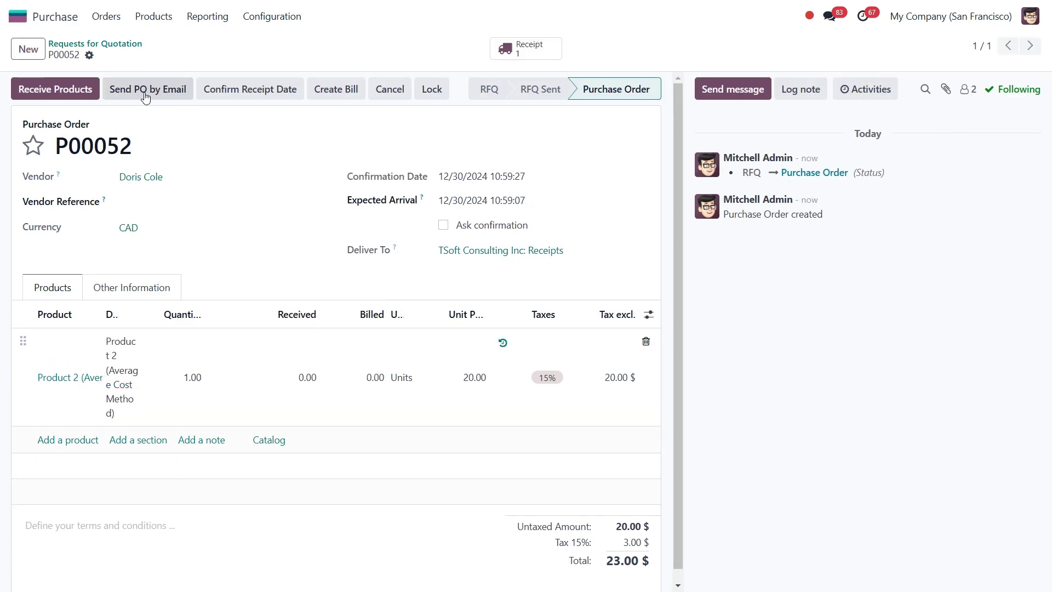
click(80, 93)
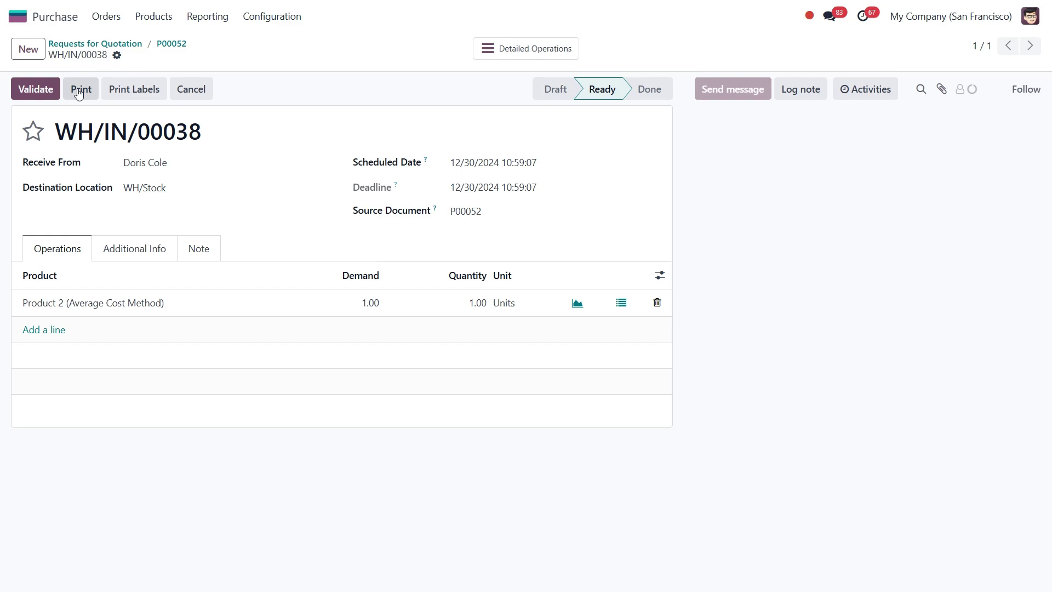
click(34, 90)
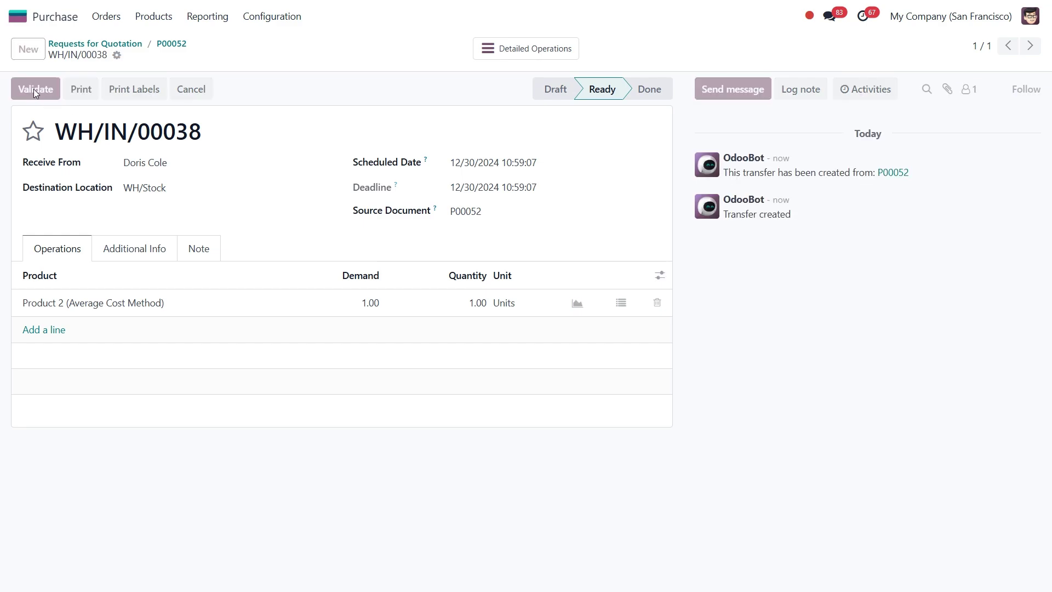
Step: List the Average Cost Products category's products, showing Product 2's cost averaged to $15.00
click(21, 22)
click(398, 370)
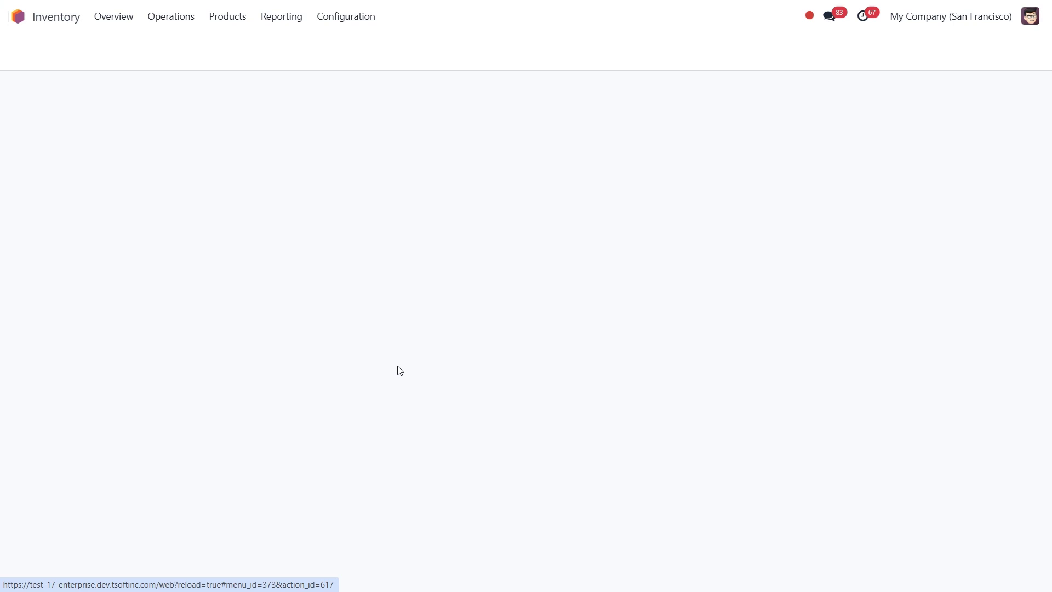
click(345, 20)
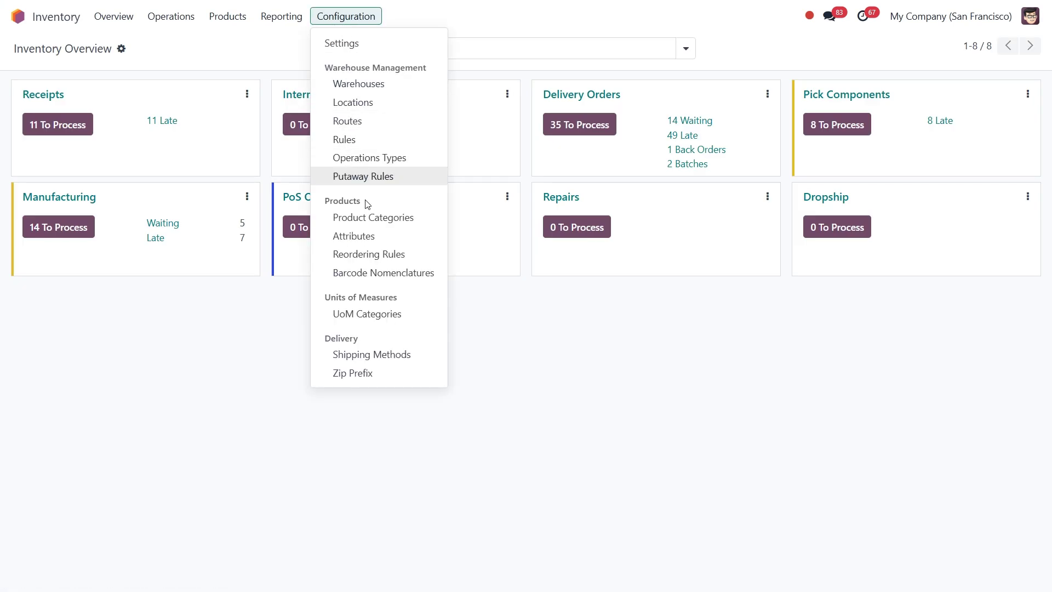
click(368, 217)
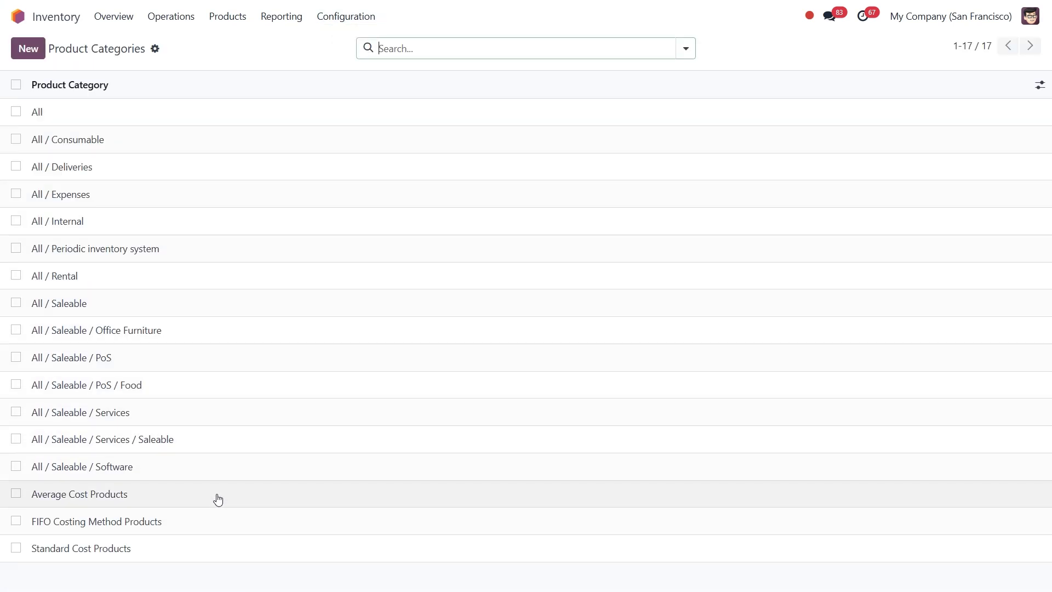
click(218, 500)
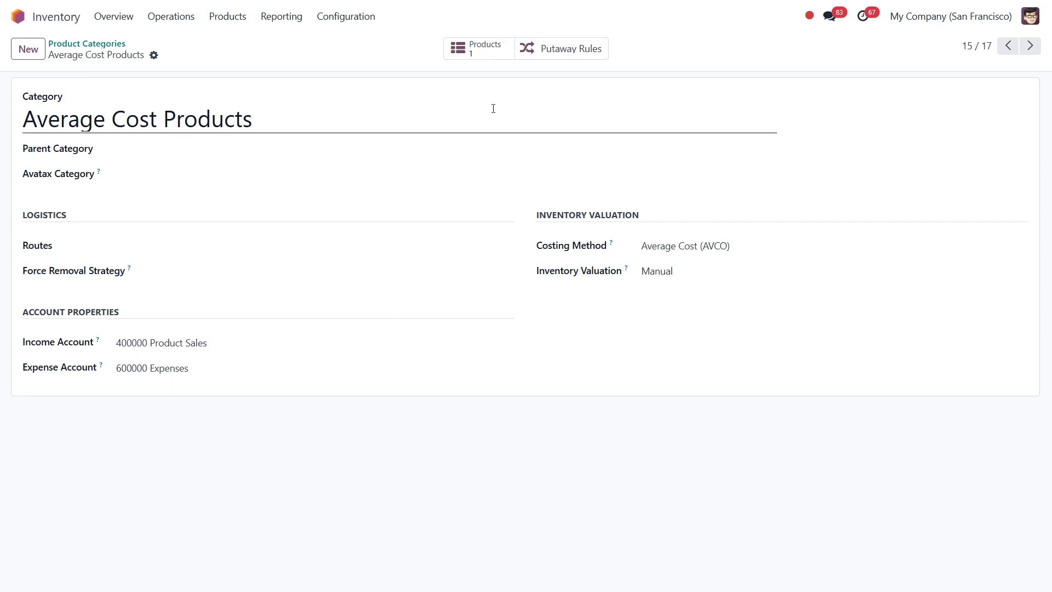
click(468, 48)
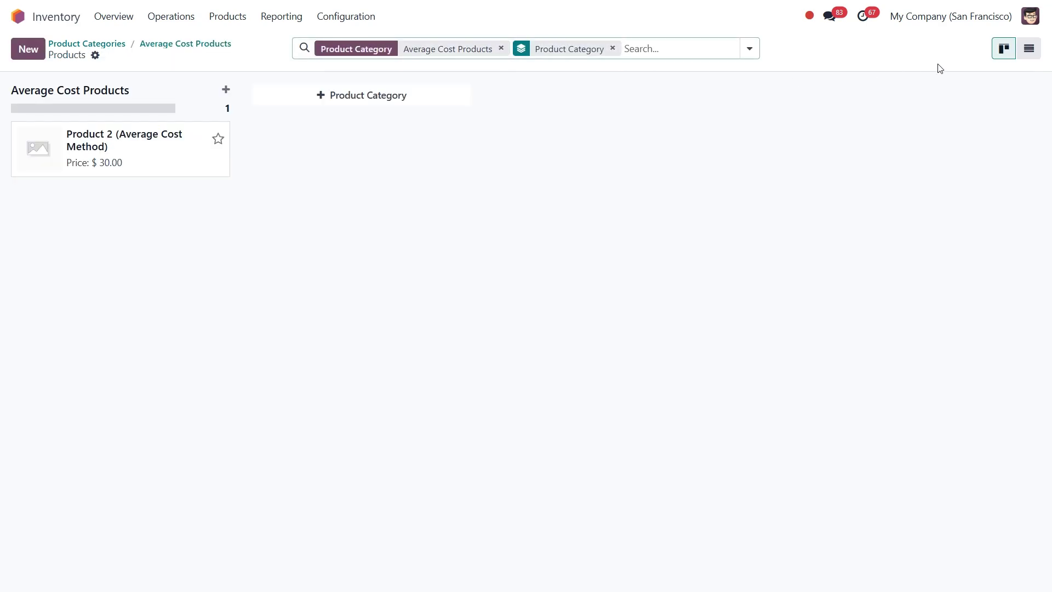
click(1028, 52)
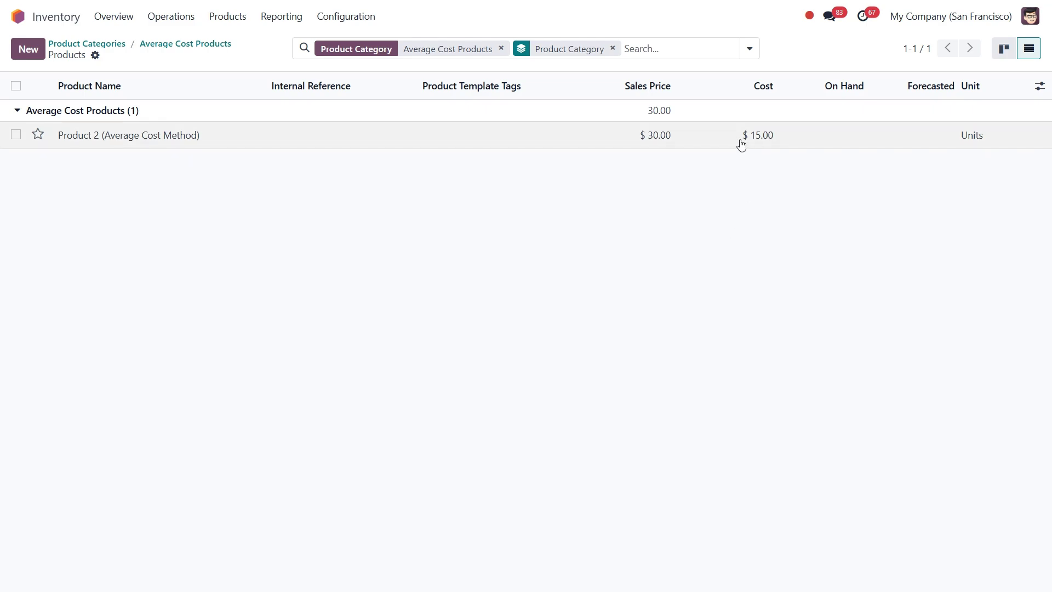
Step: Open the Product 2 (Average Cost Method) product record
click(780, 142)
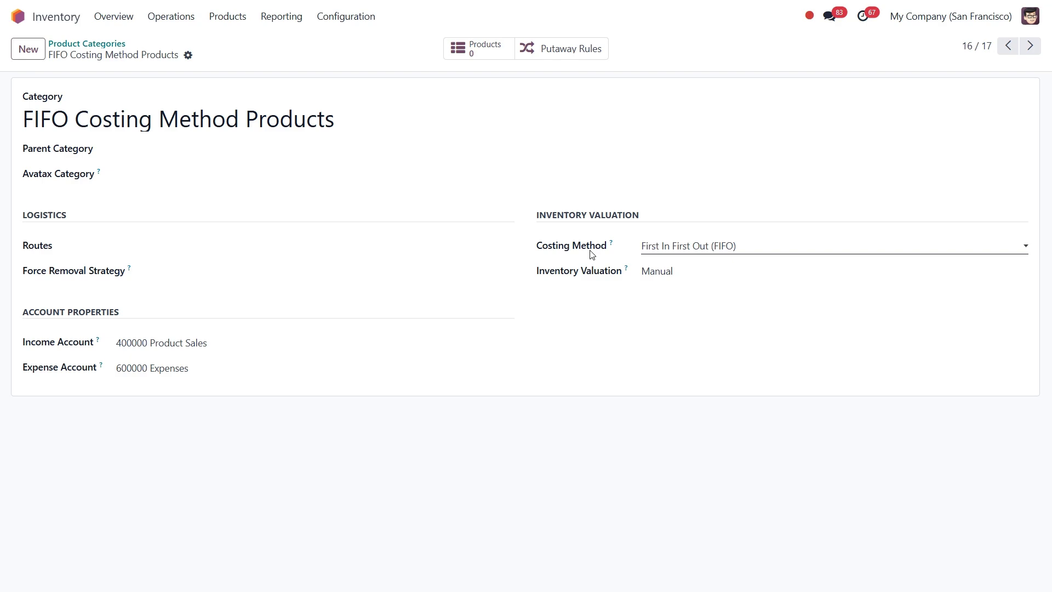
click(164, 270)
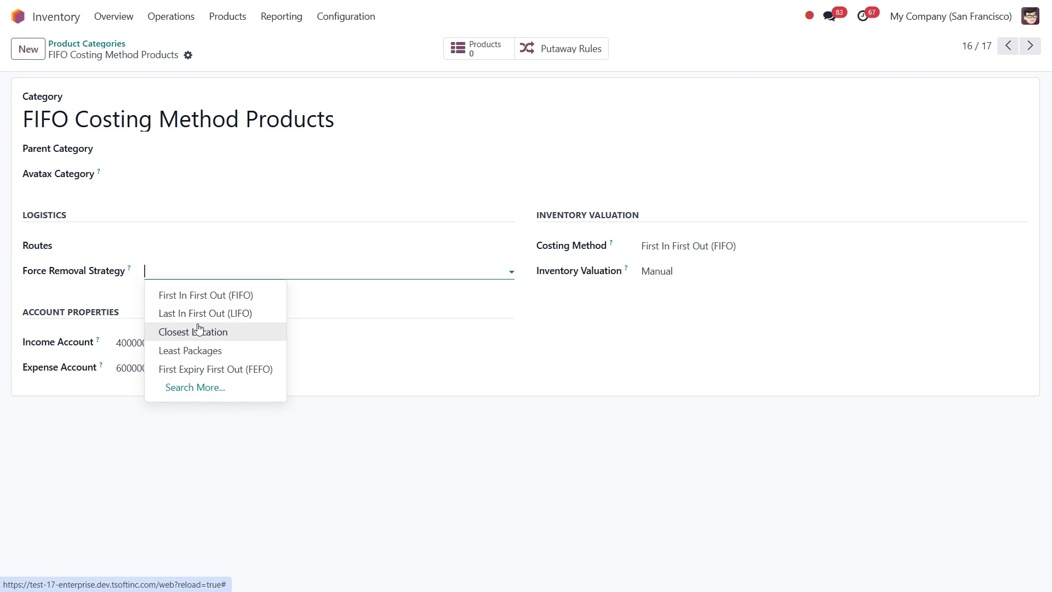
click(331, 295)
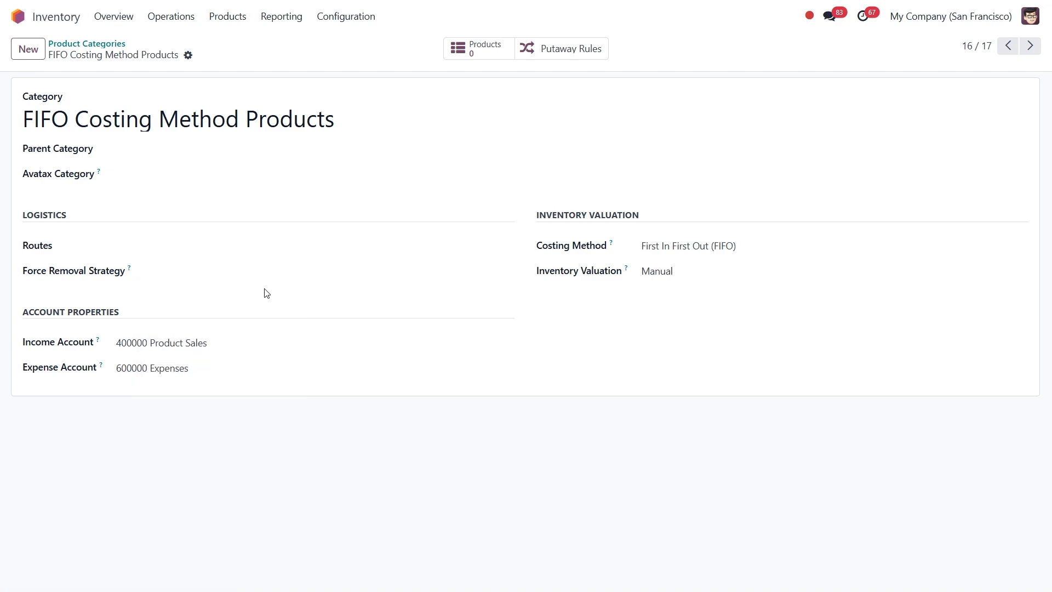